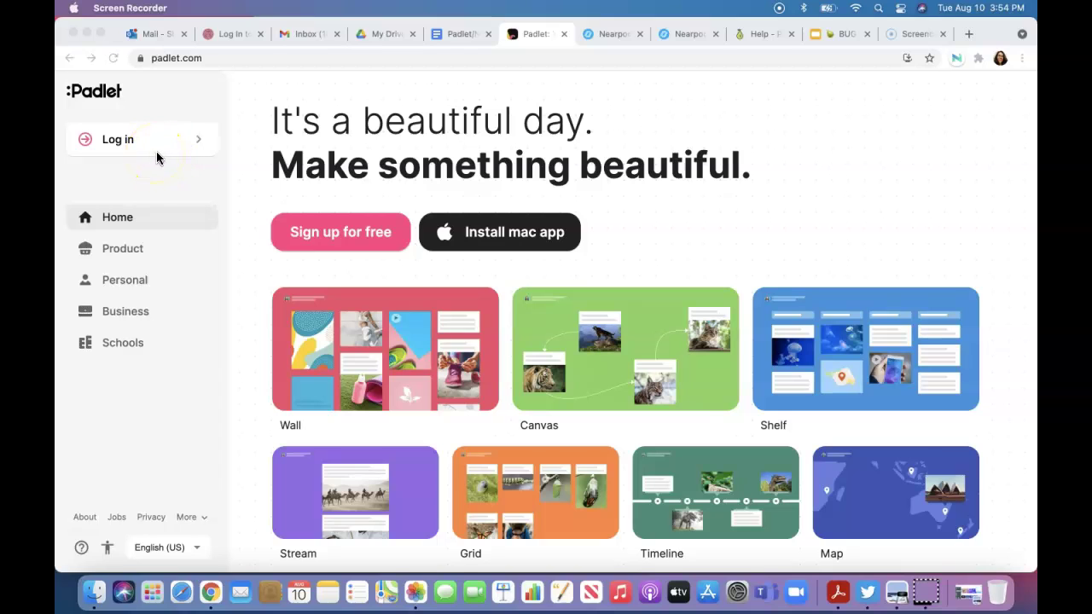
Step: Open the 'Log in to Padlet' page from the home page's left sidebar
click(128, 140)
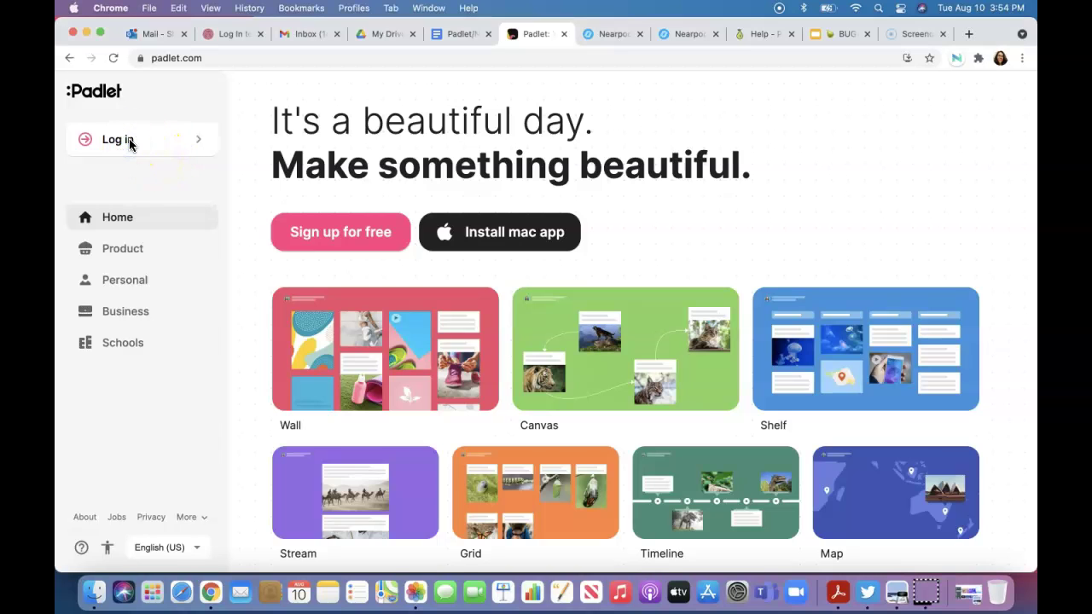
click(124, 141)
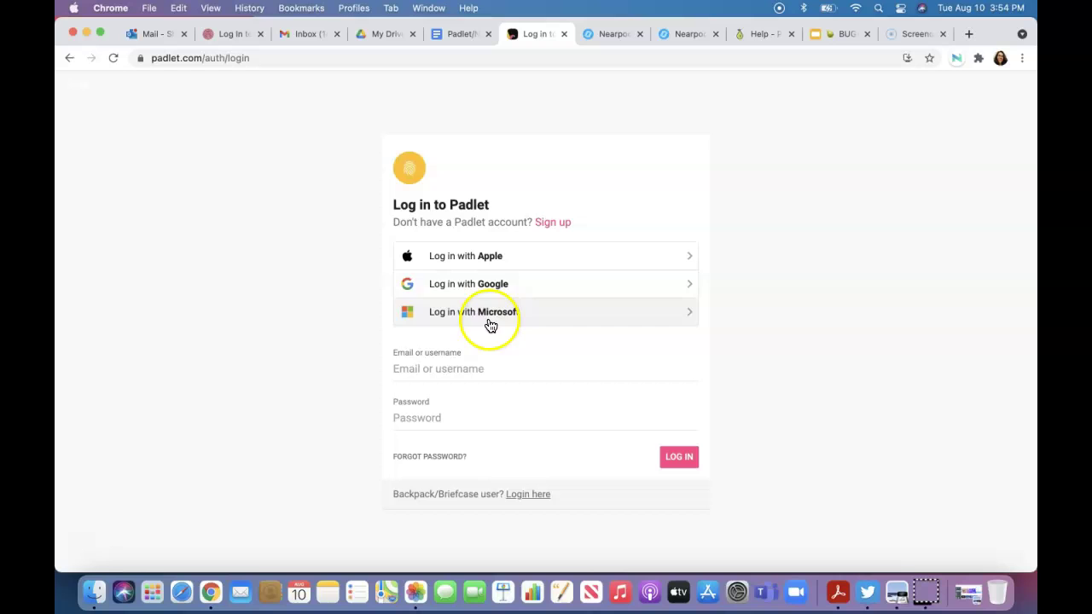
Step: Log in with Google using the chosen account, then open and close the dashboard's avatar menu
click(451, 287)
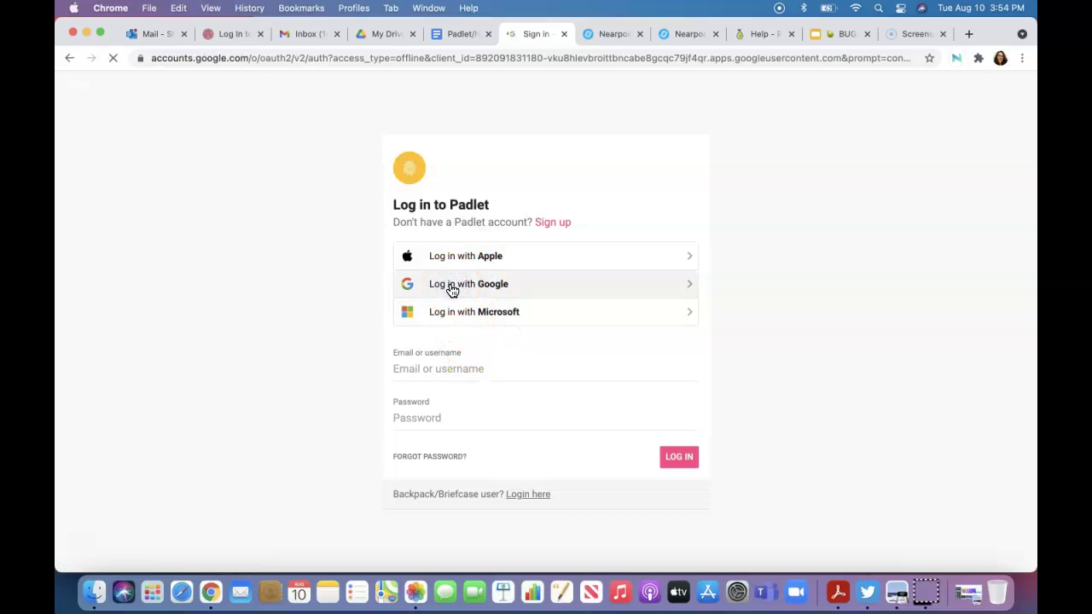
click(499, 290)
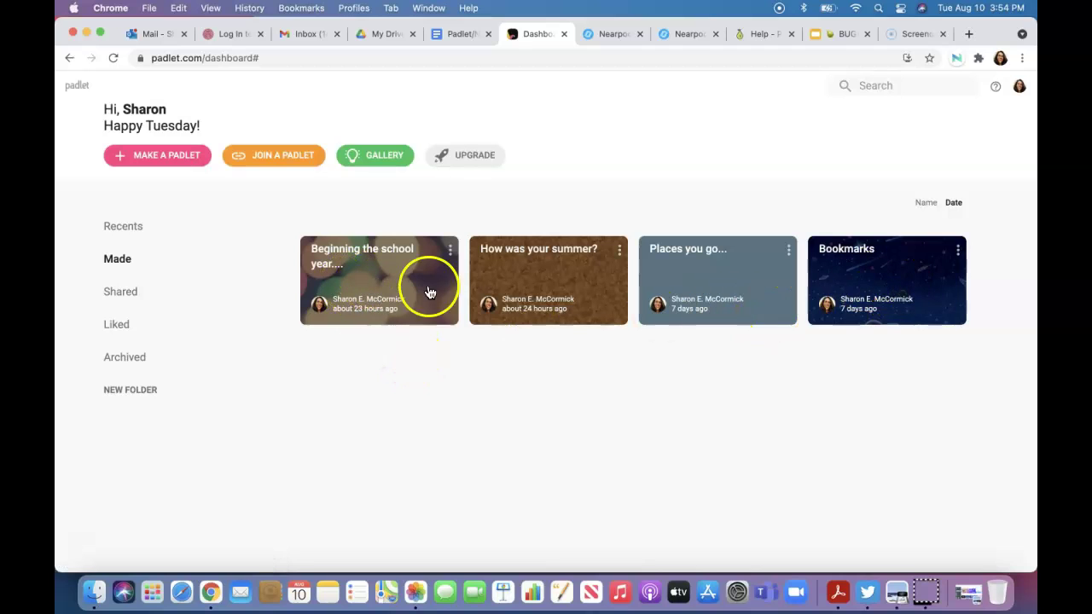
click(1019, 87)
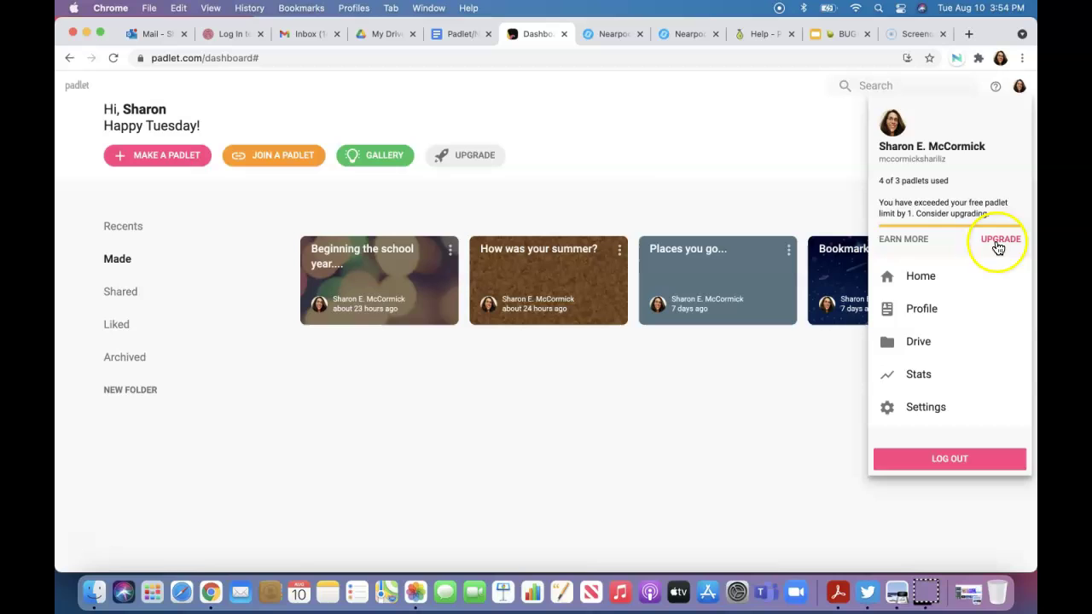
click(783, 373)
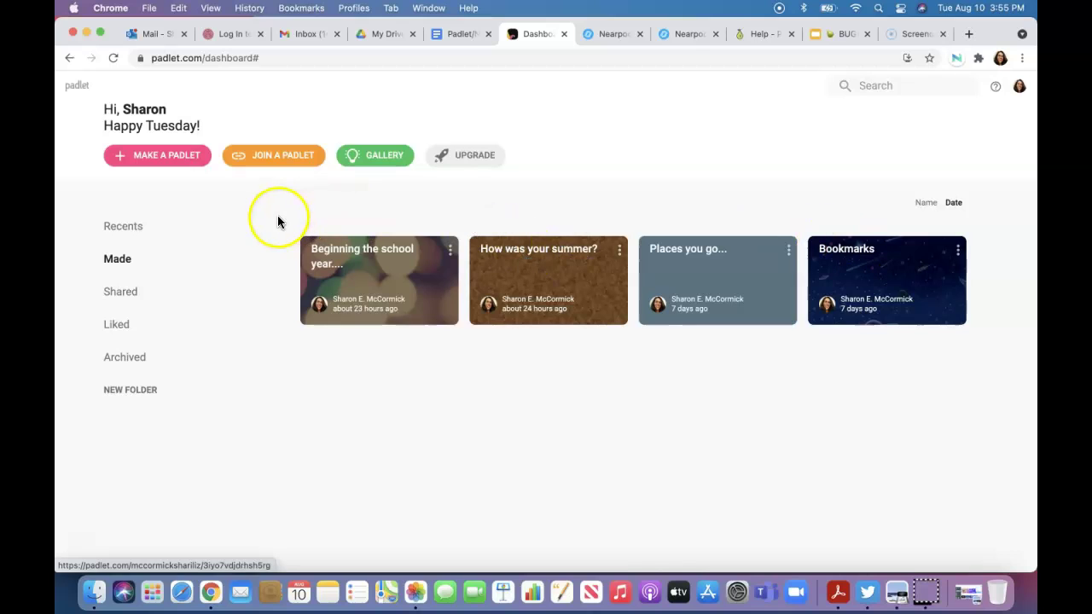
click(152, 158)
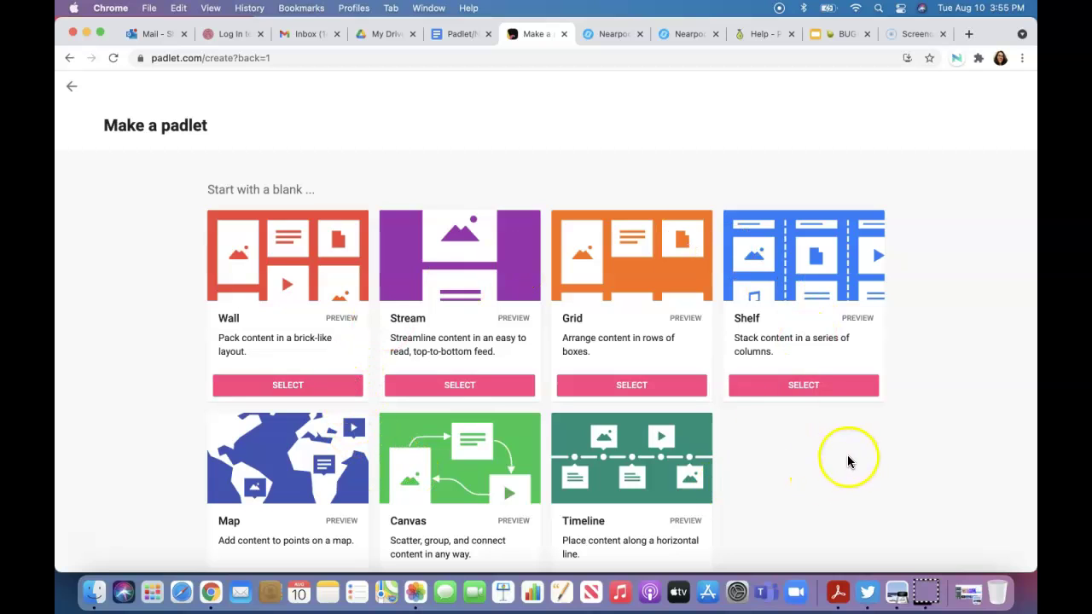
scroll(861, 458, down, 2)
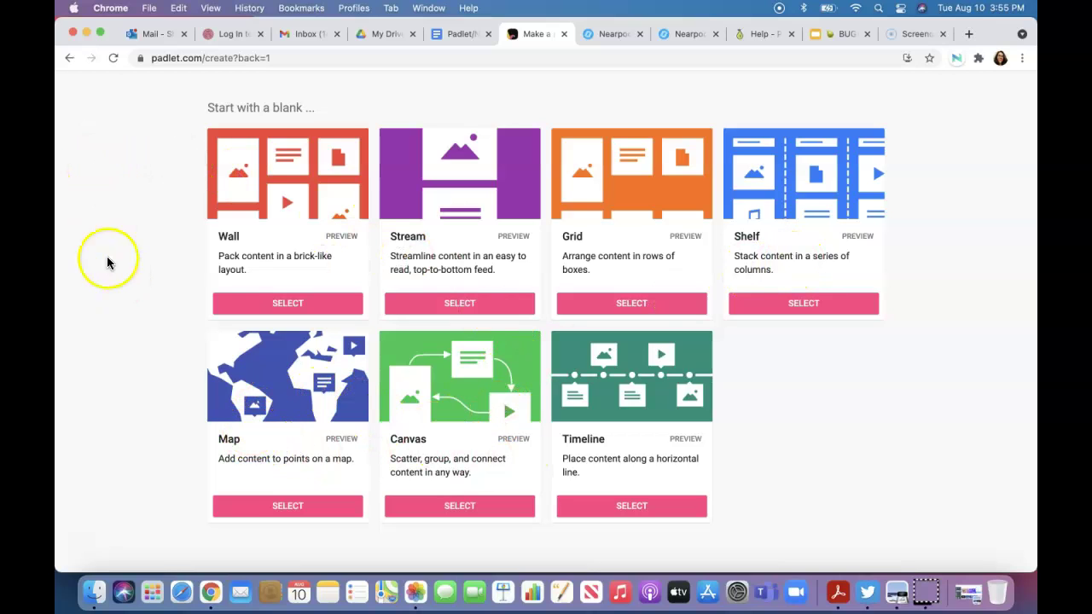
click(69, 58)
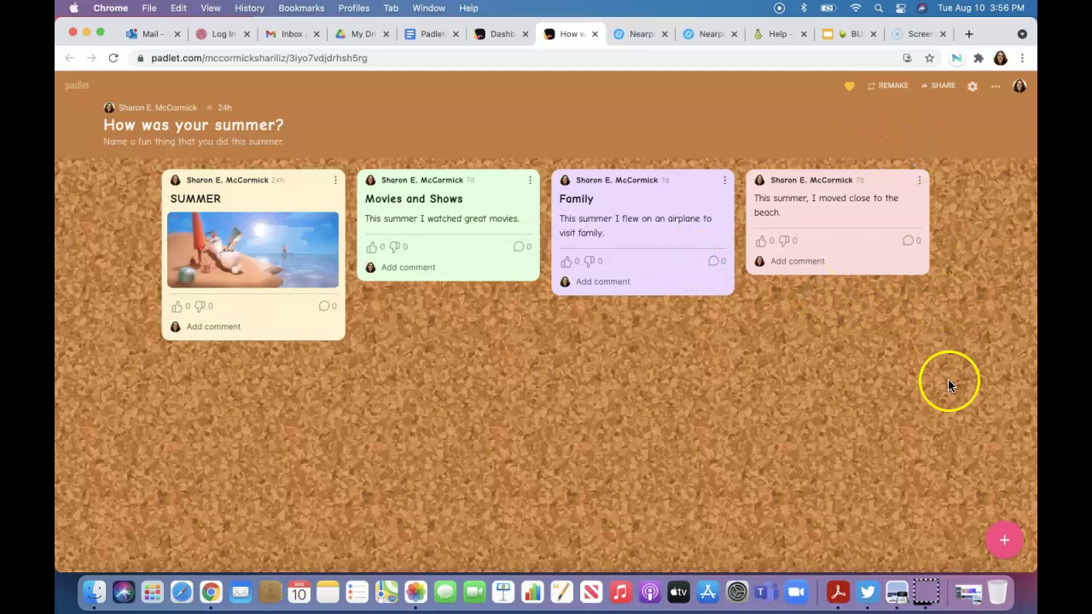
Step: Start a new post on the board and set its colour to Orange
click(1006, 543)
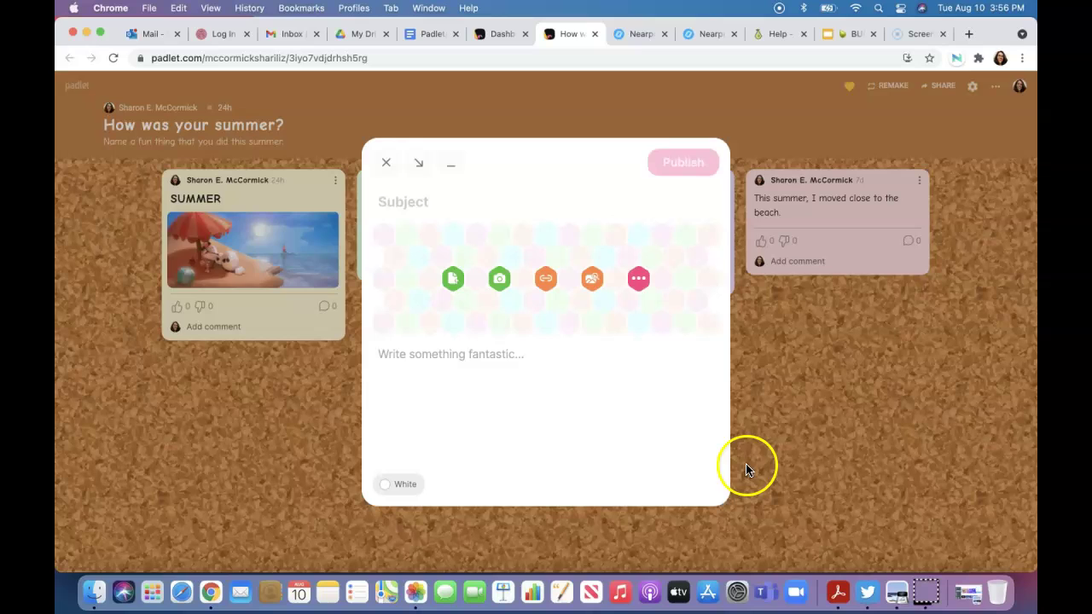
click(485, 353)
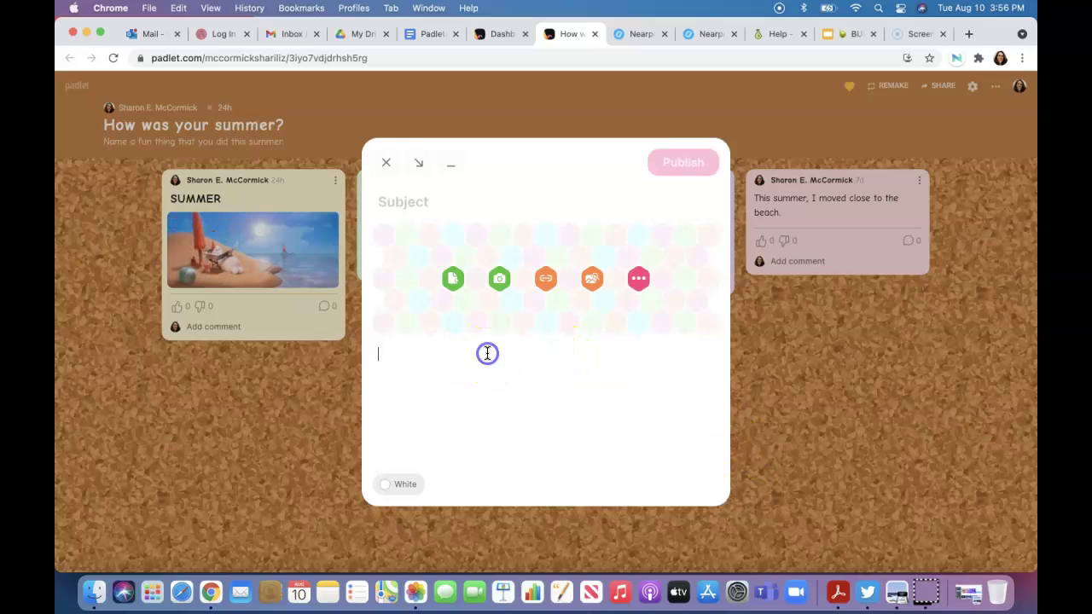
click(407, 486)
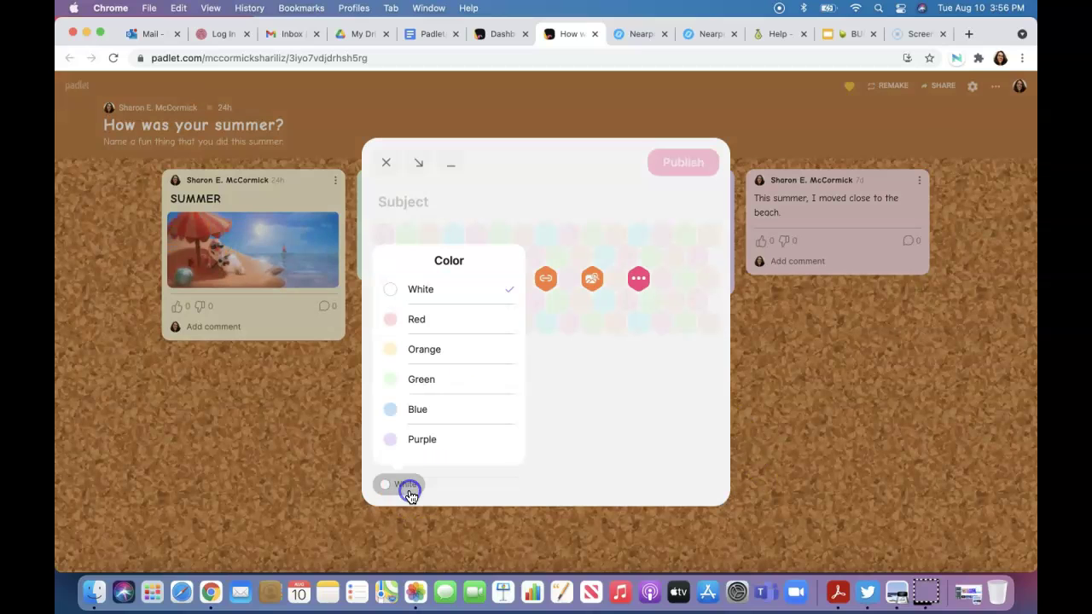
click(395, 354)
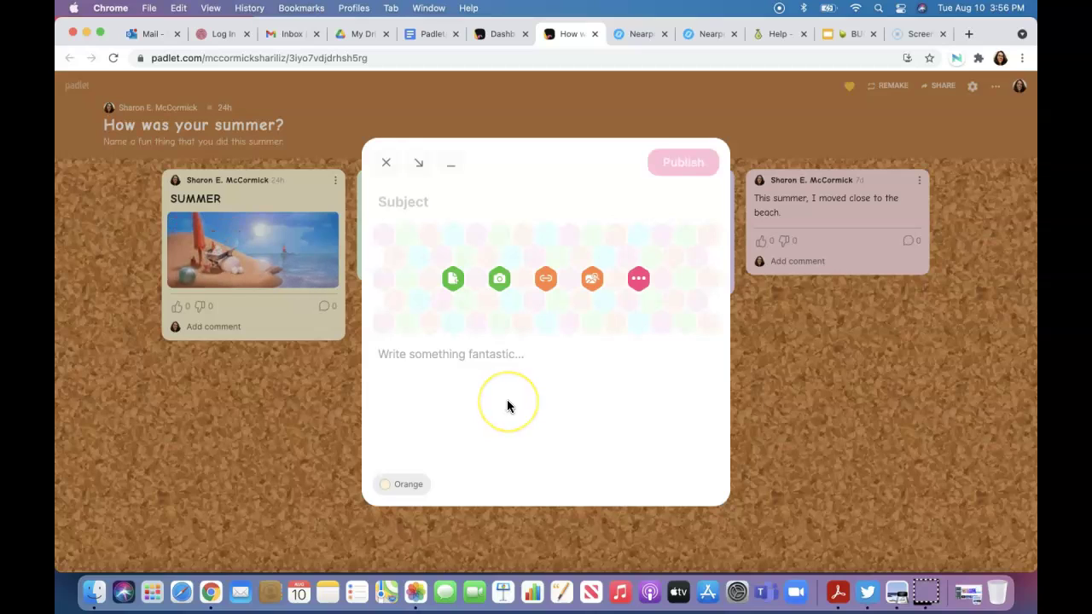
Step: Write the post body 'I traveled the world this summer!'
click(490, 356)
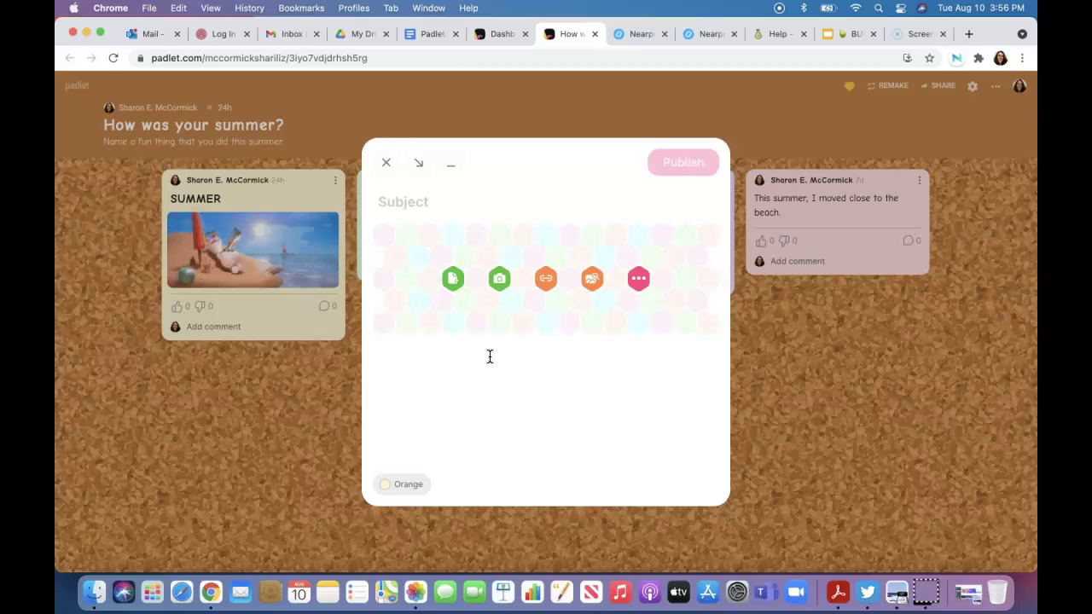
click(495, 295)
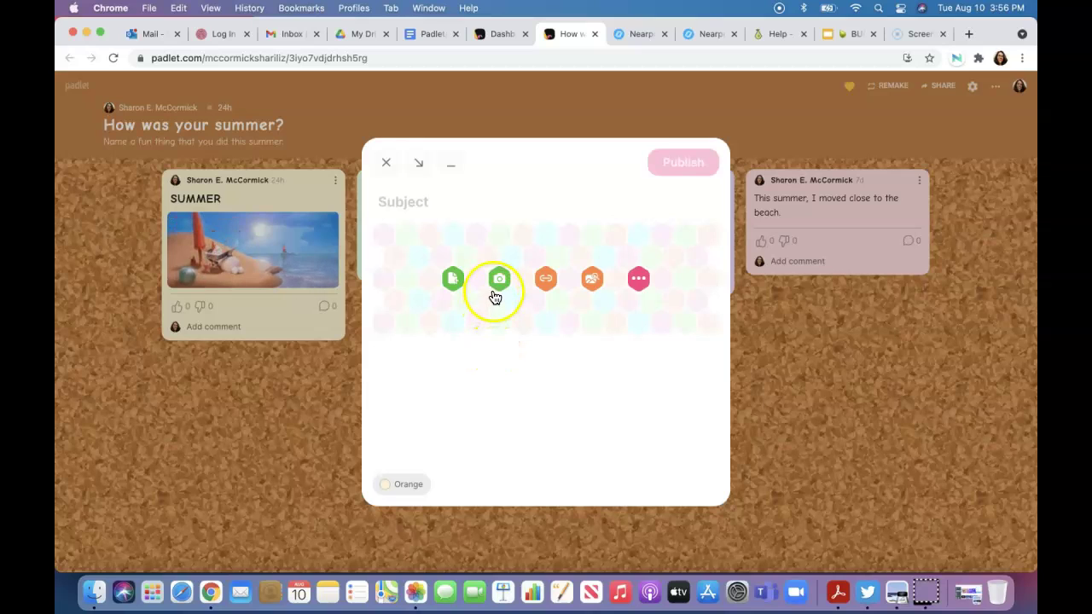
click(485, 373)
text(I traveled)
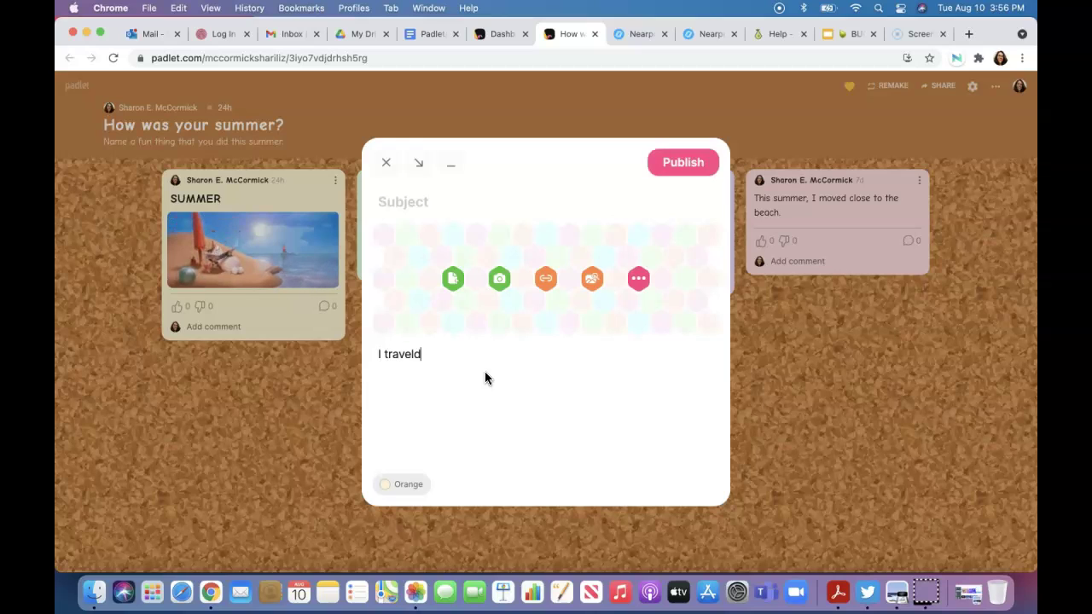
key(BackSpace)
key(BackSpace)
text(ed the)
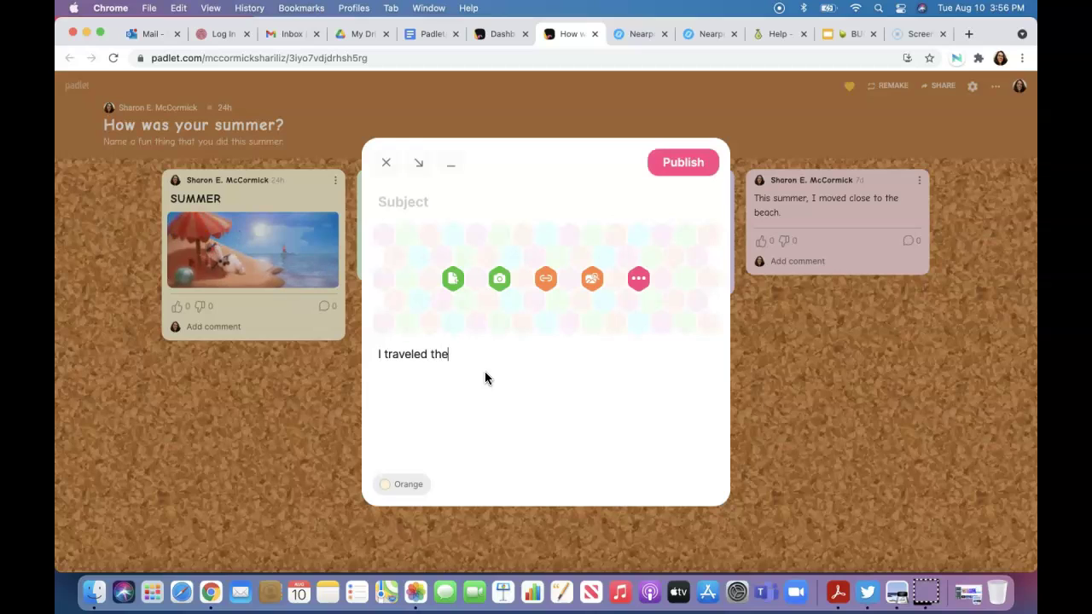
text( word)
key(BackSpace)
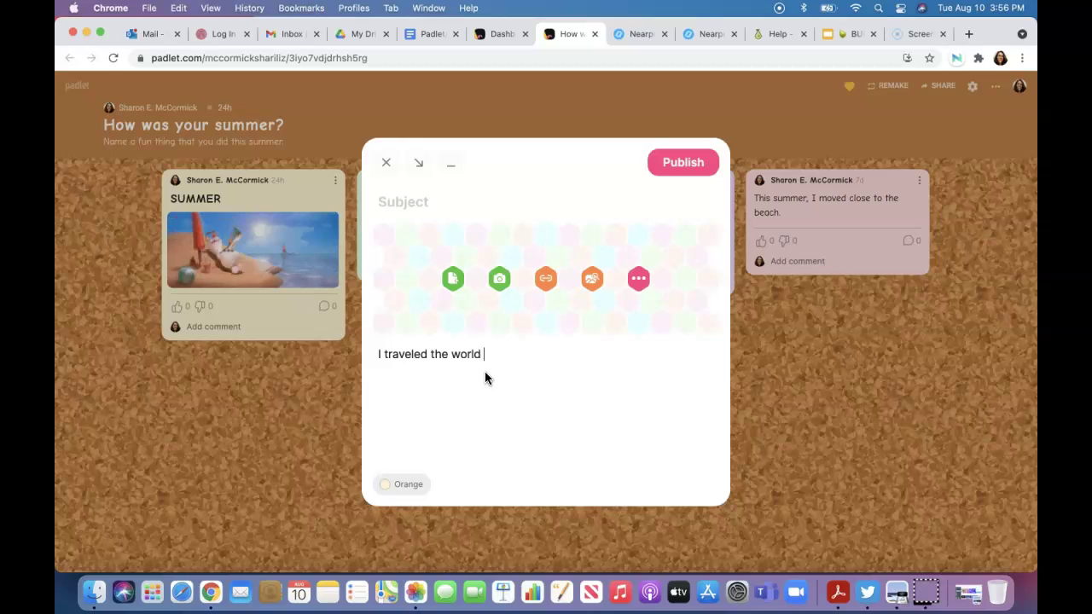
text(ld this summer!)
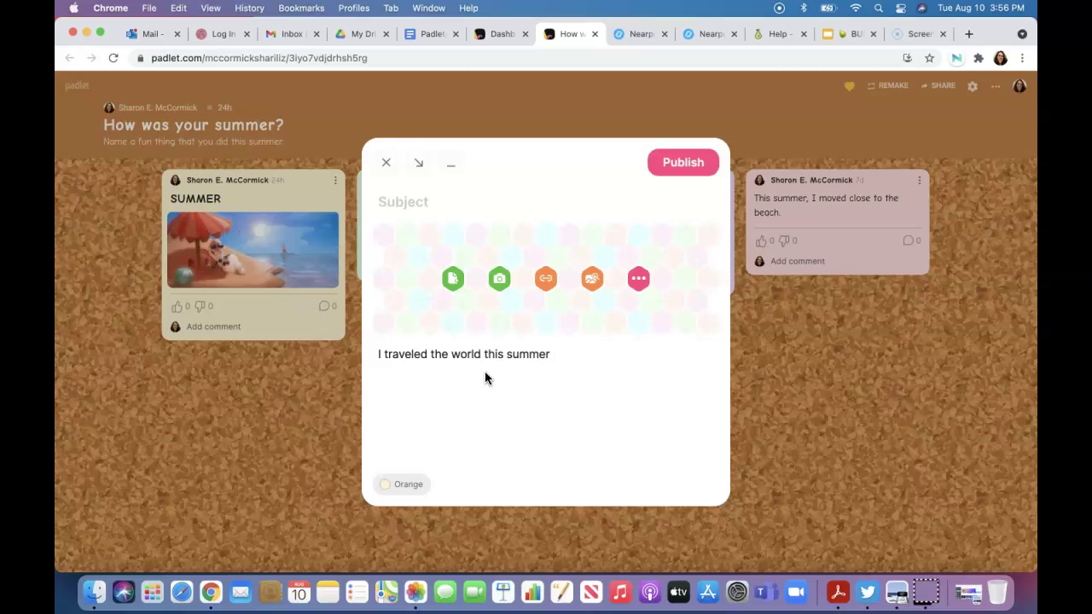
Step: Dismiss the attachment choices without adding one and publish the post
click(548, 281)
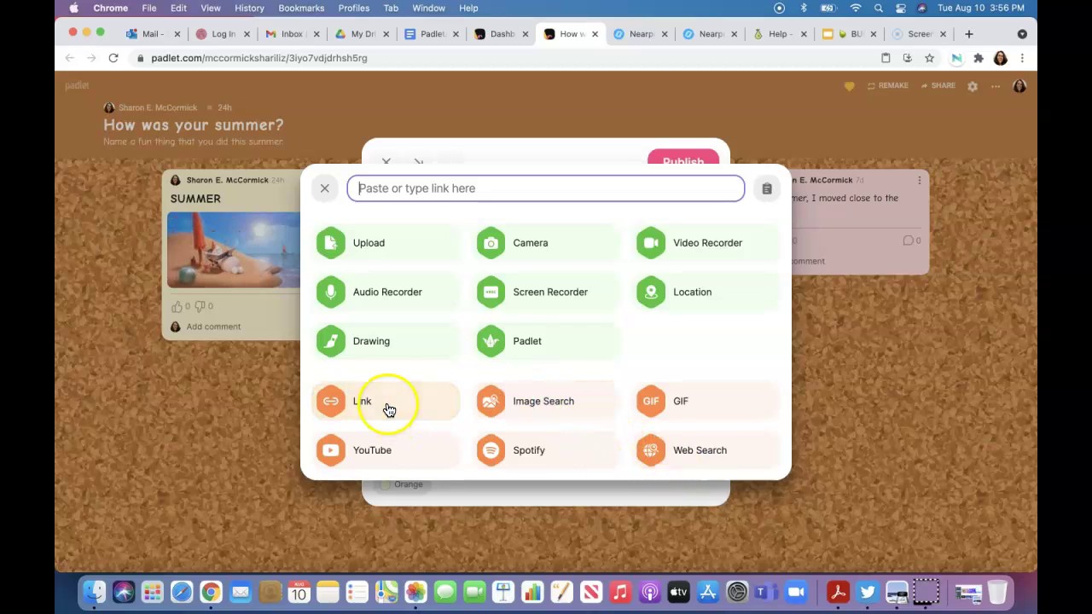
click(325, 191)
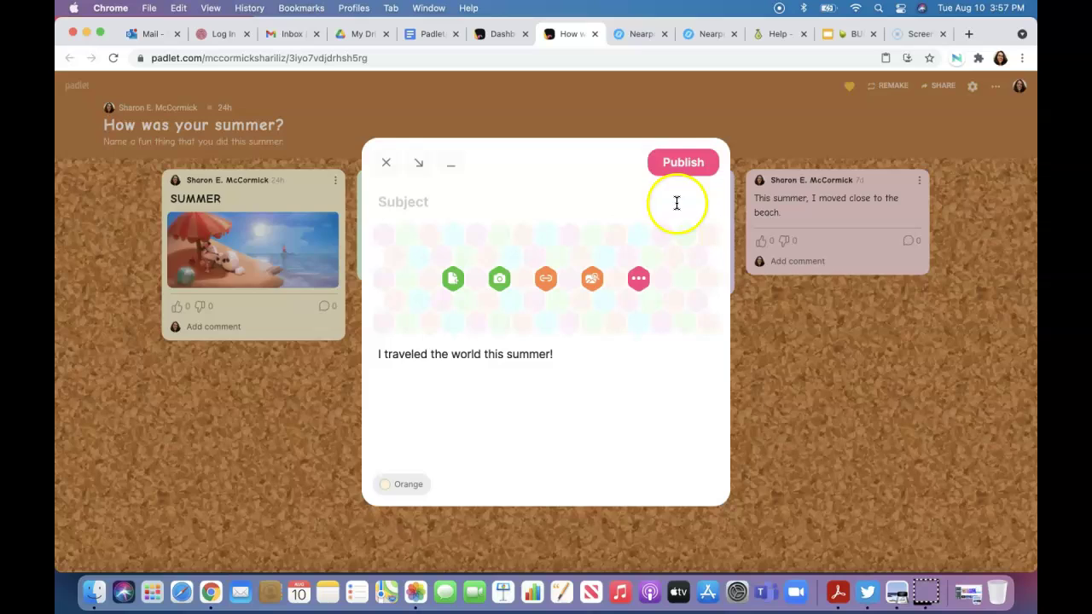
click(680, 166)
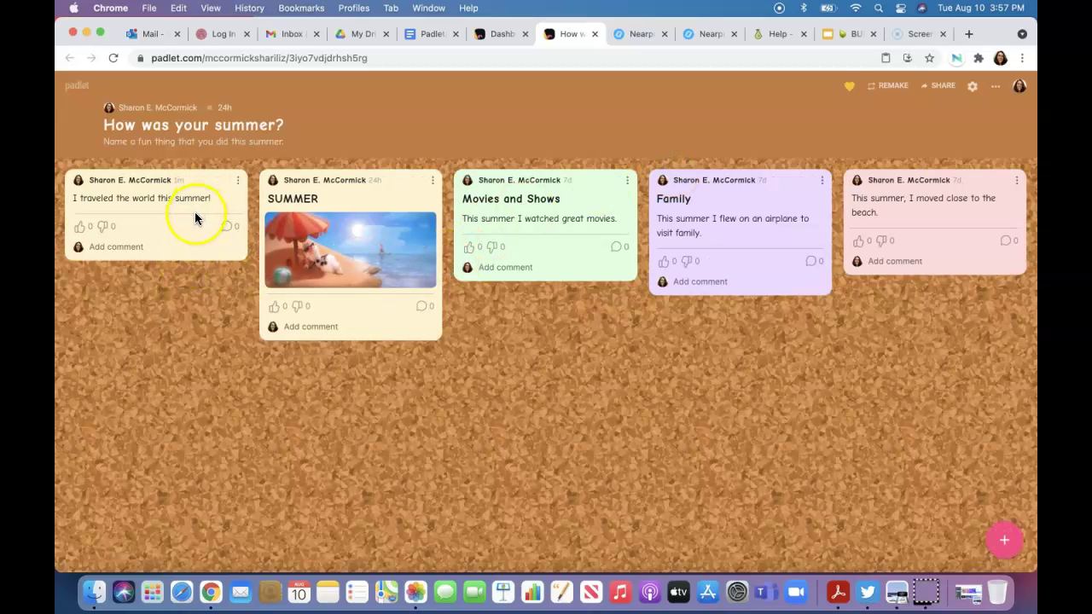
Step: Delete the newly published post from its options menu, confirming with OK
click(238, 182)
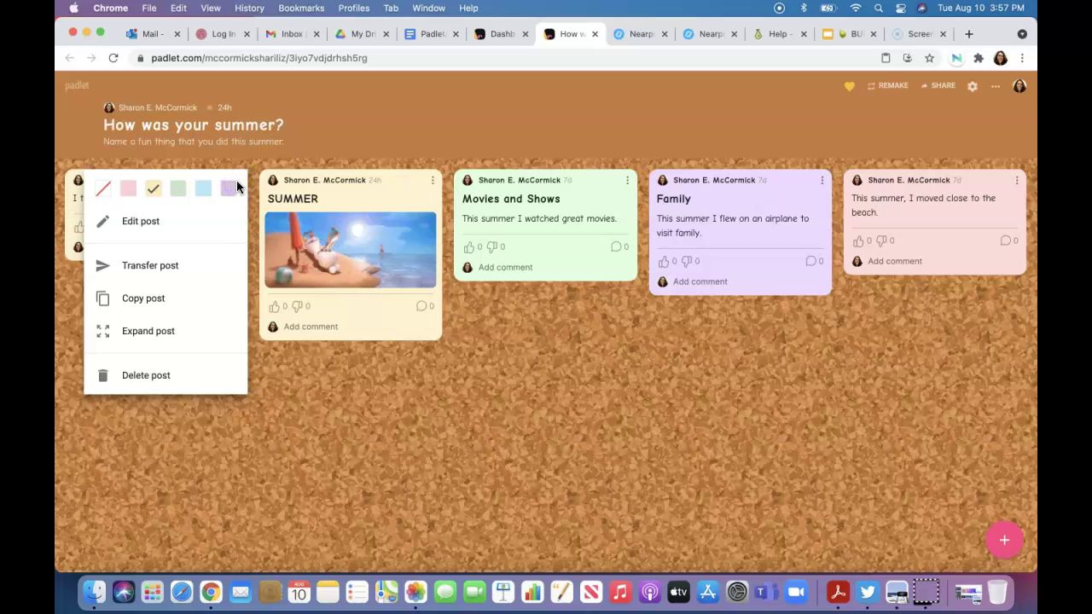
click(144, 380)
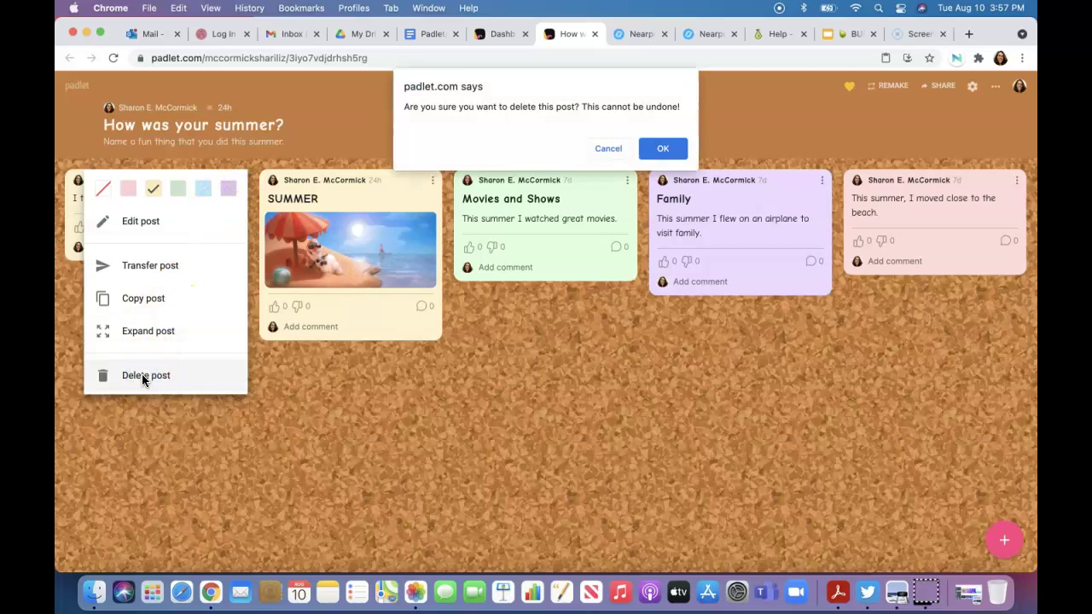
click(656, 151)
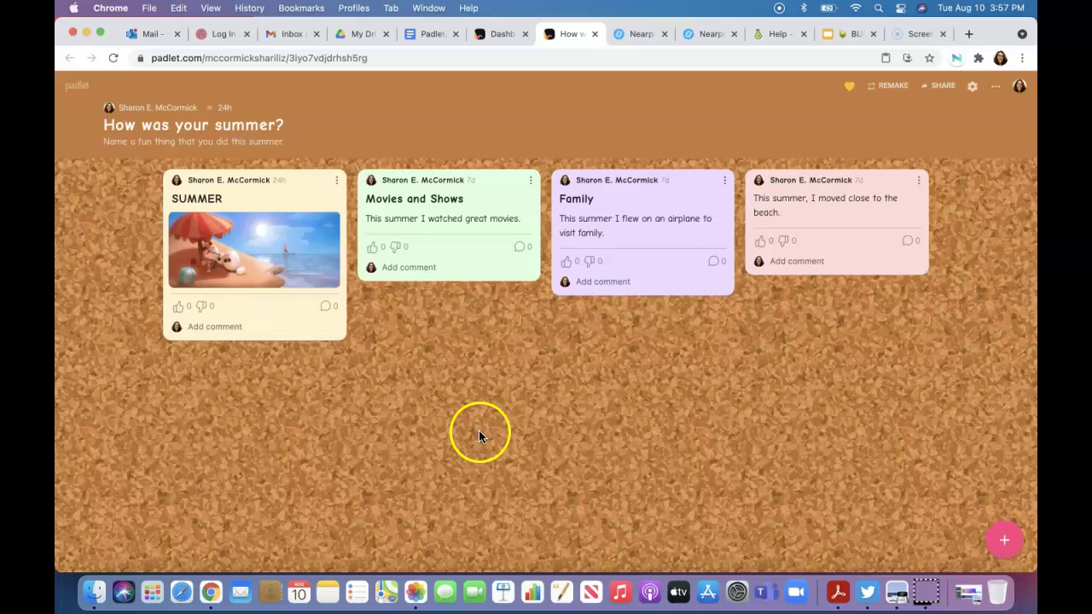
Step: Close the author profile and How was your summer? tabs and return to the Dashboard
click(251, 183)
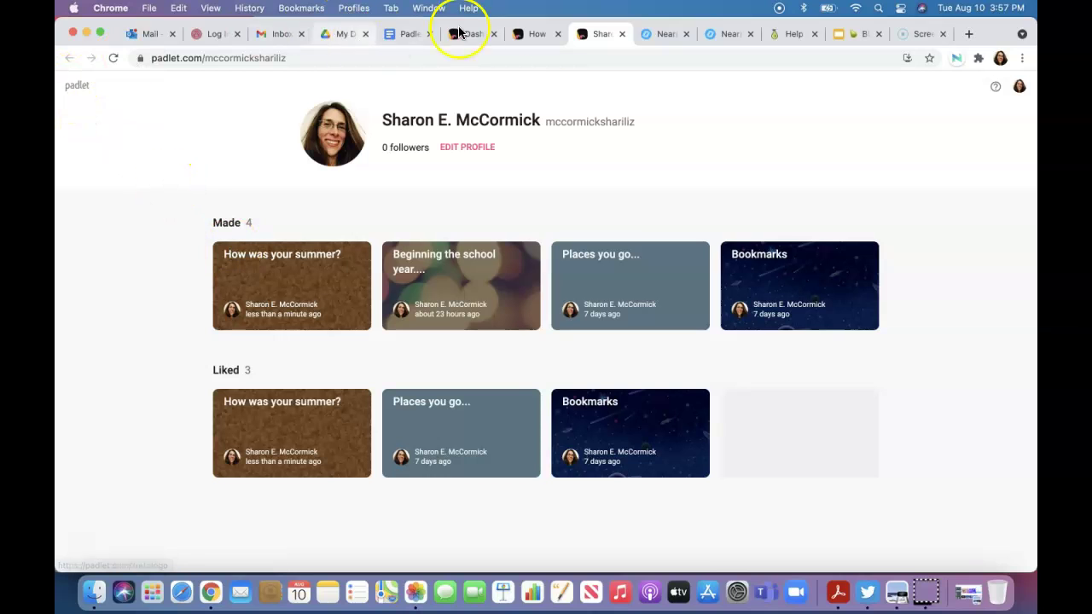
click(622, 34)
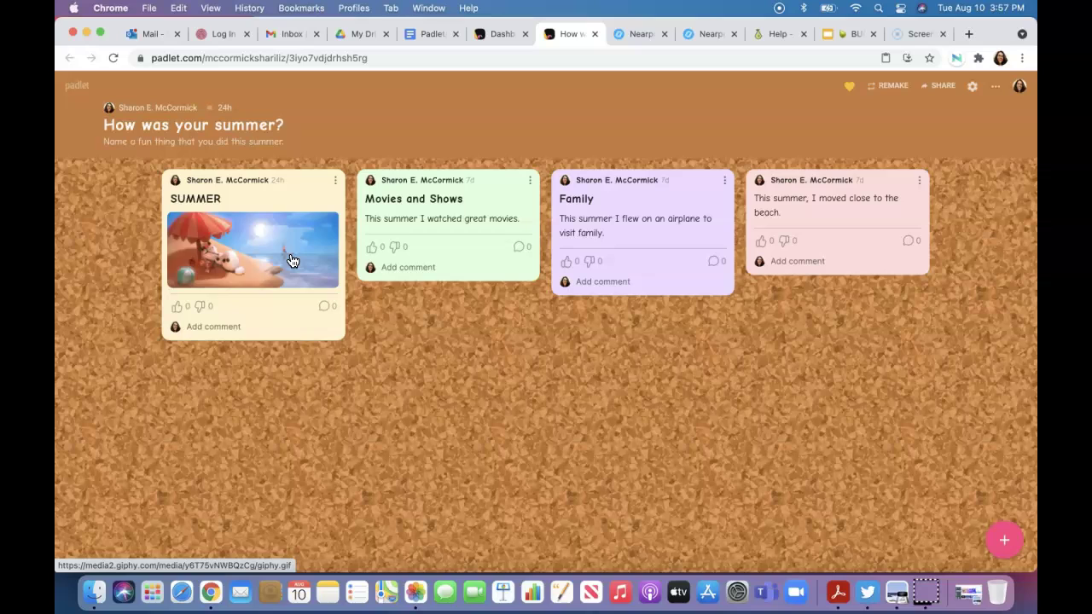
click(237, 259)
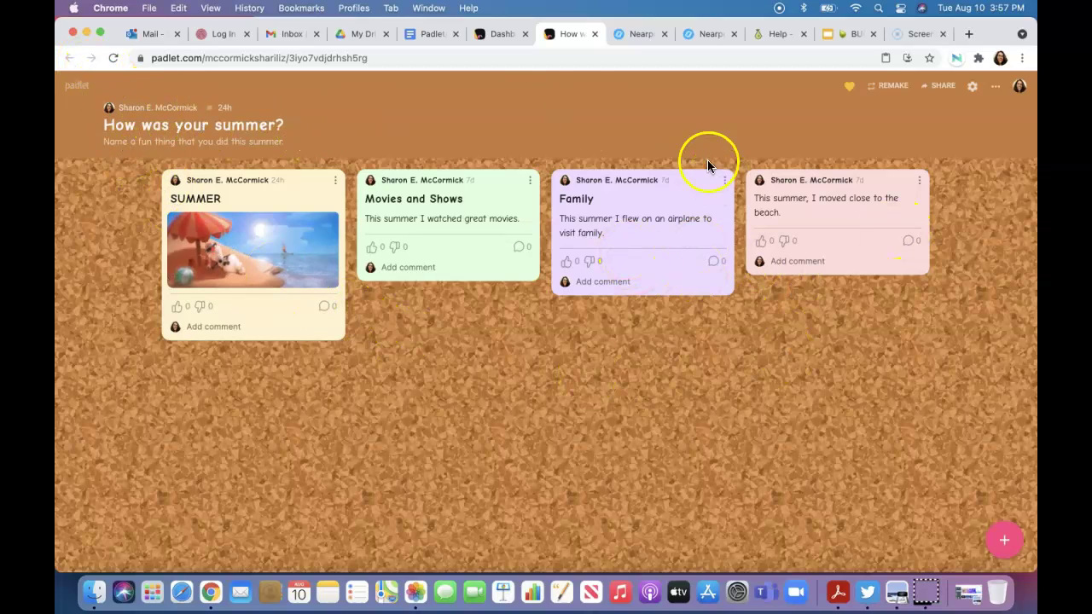
click(595, 35)
click(502, 35)
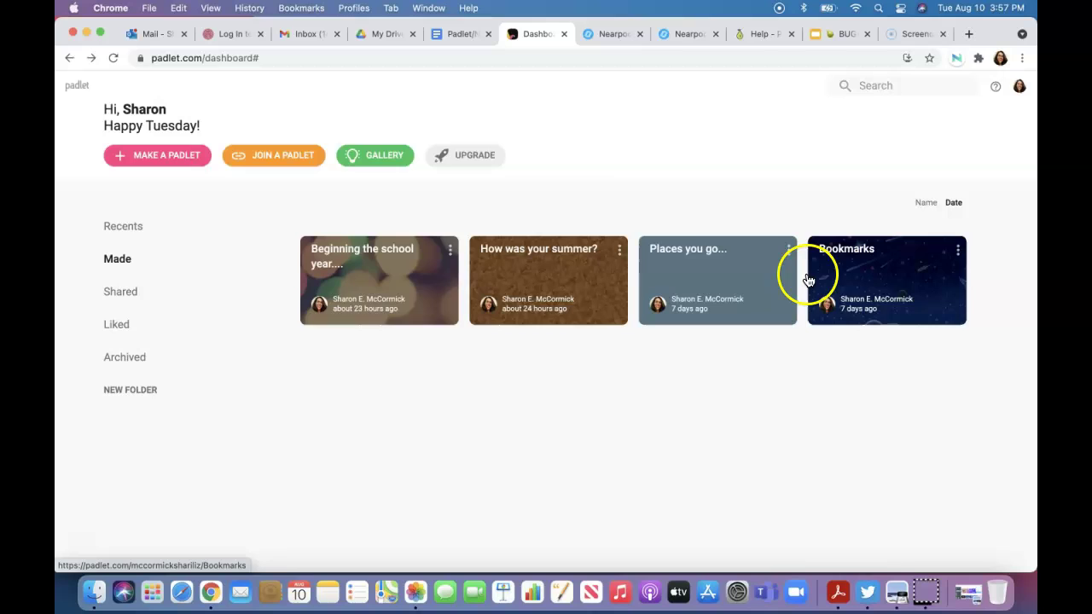
click(690, 232)
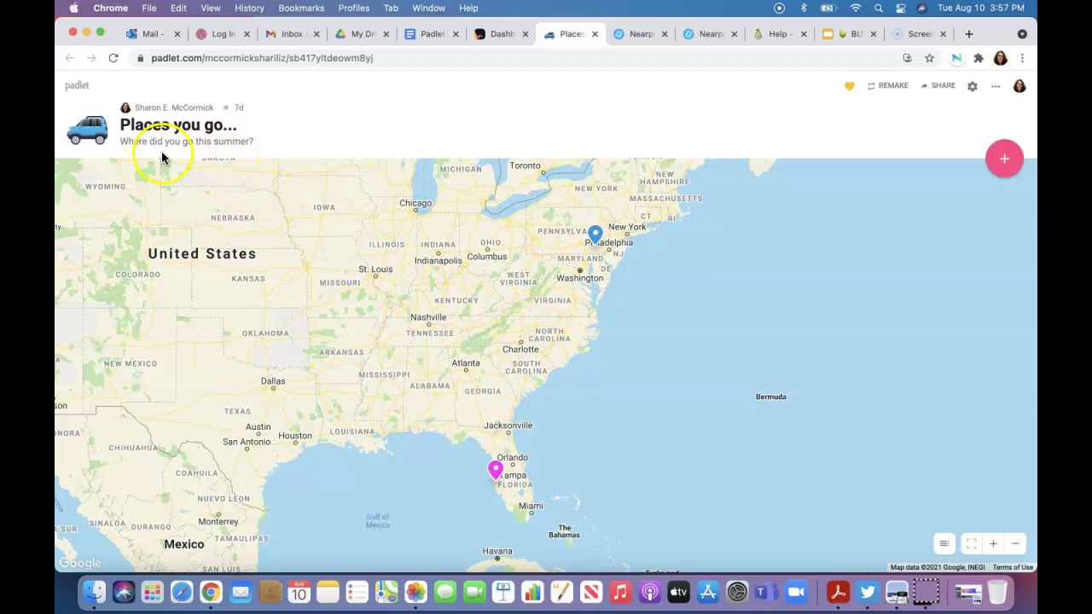
click(596, 242)
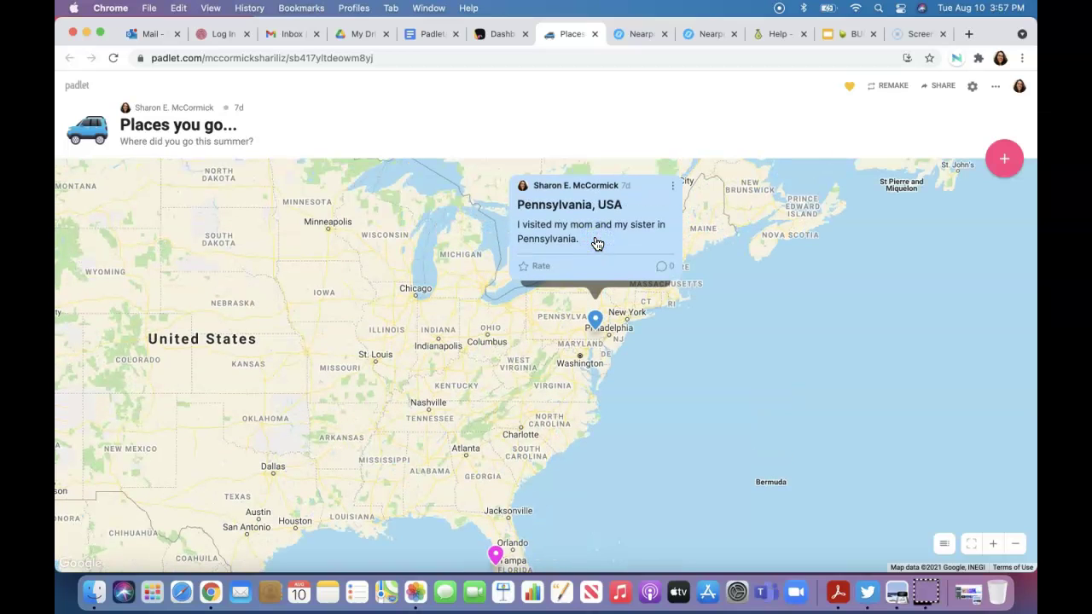
click(493, 558)
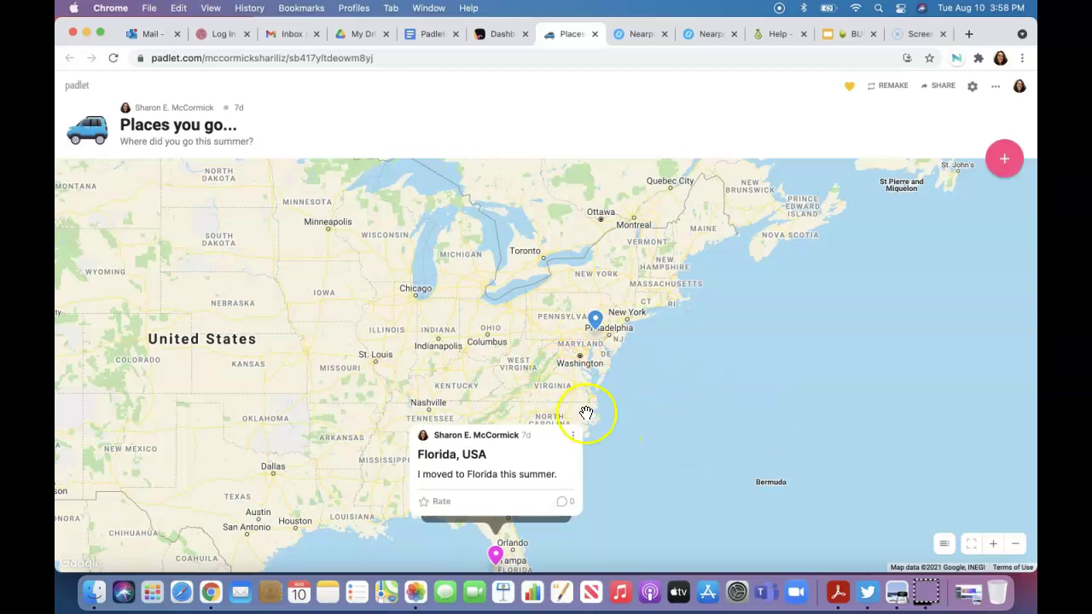
click(620, 428)
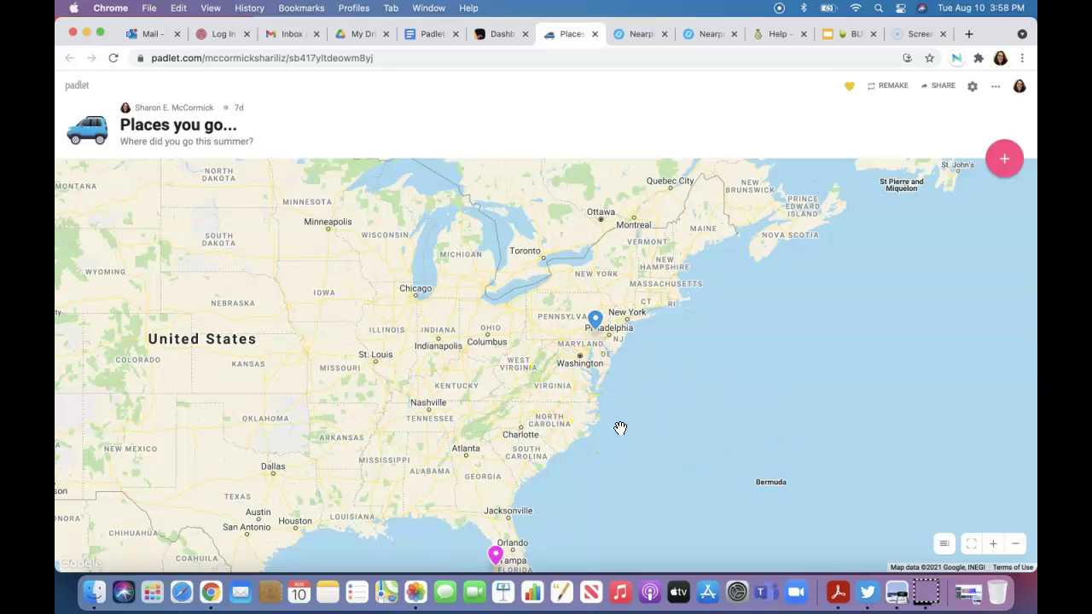
click(492, 480)
Step: Pin a new post near Atlanta at Georgia, USA reading 'I have a birthday party in Georgia for my nephew!' and publish it
click(1003, 158)
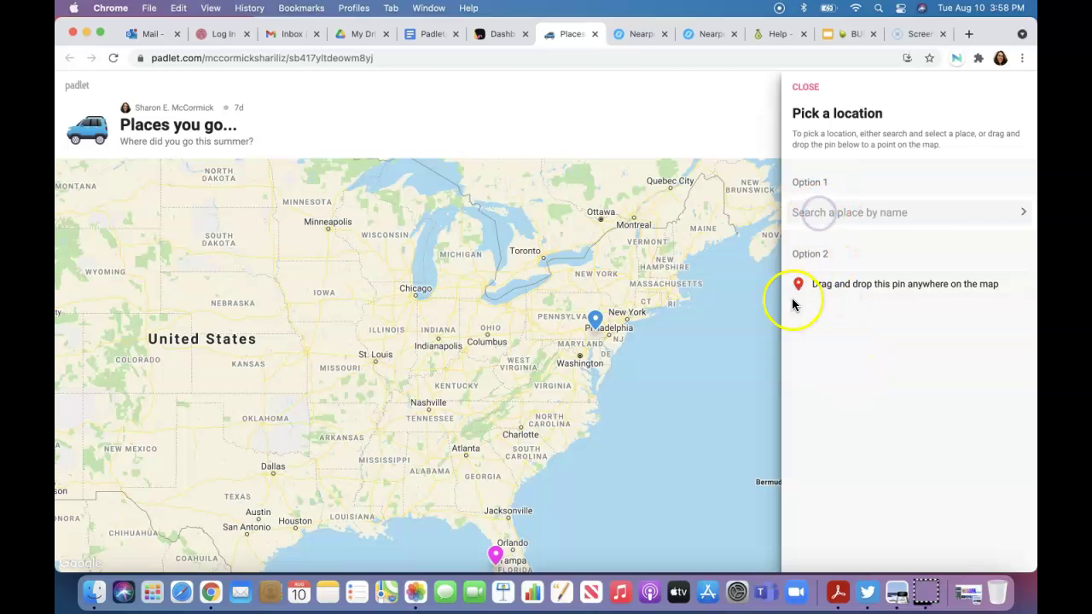
drag(799, 284, 482, 459)
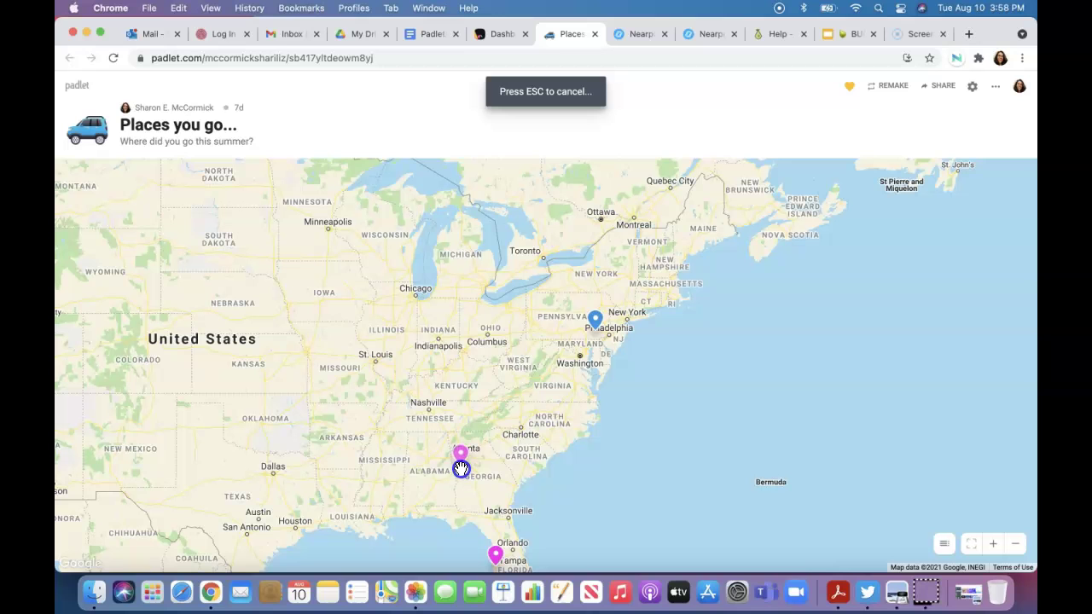
drag(460, 468, 460, 468)
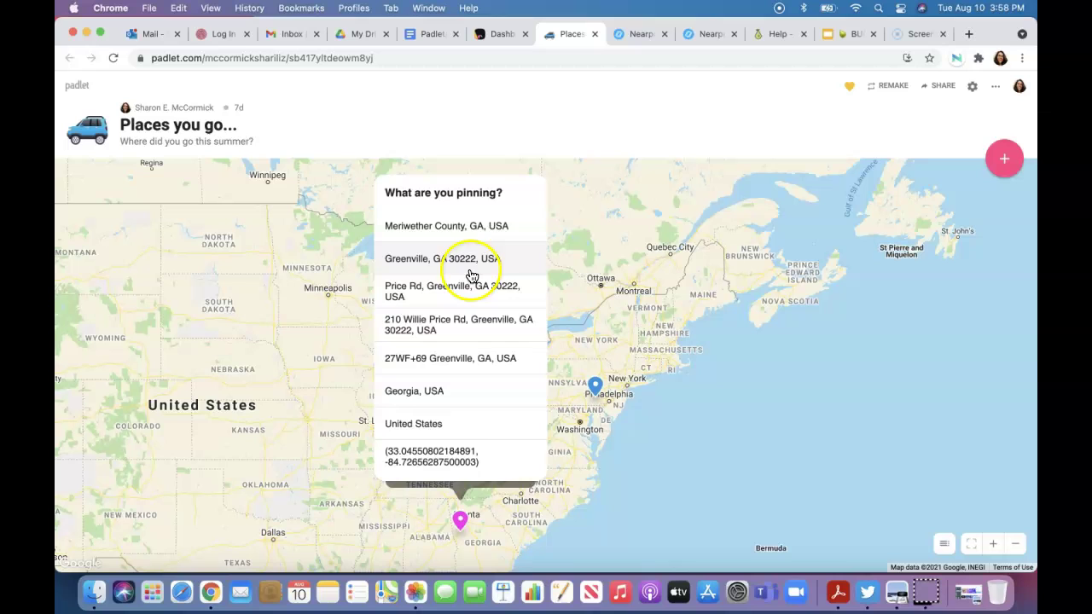
click(425, 393)
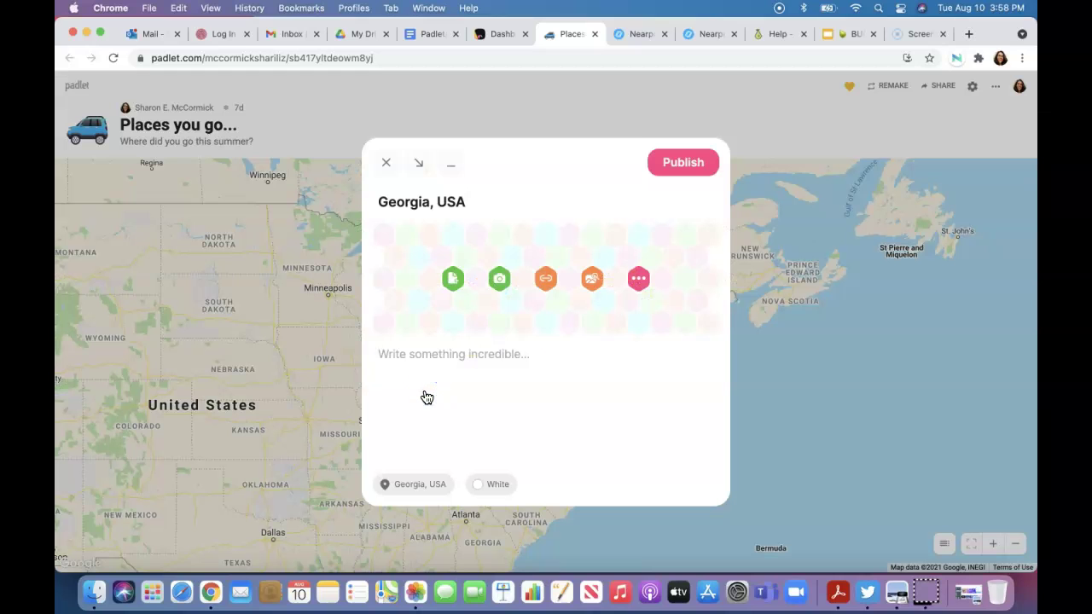
click(438, 354)
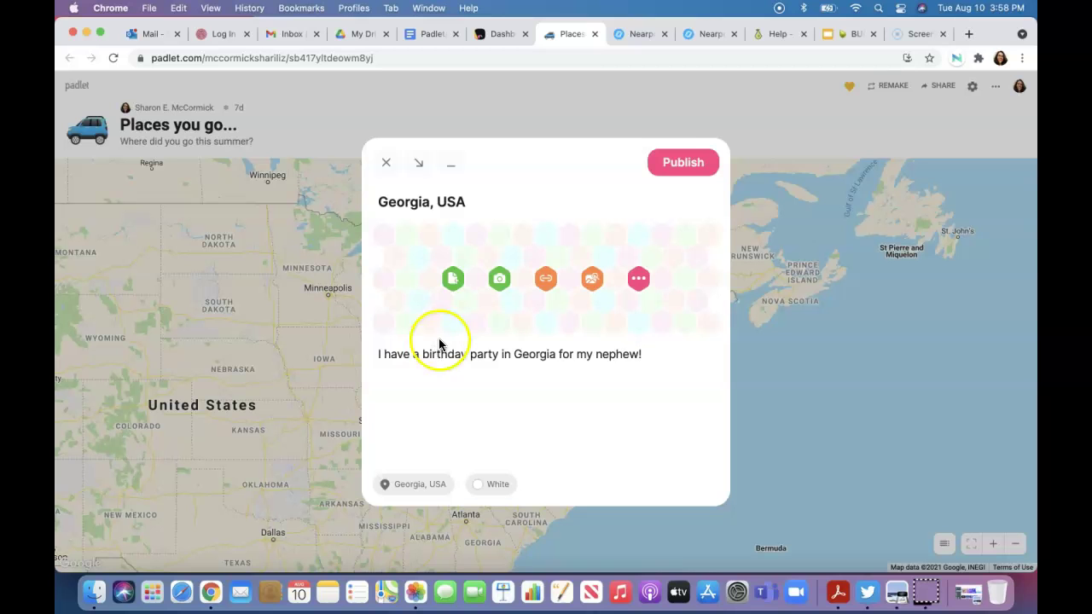
click(672, 170)
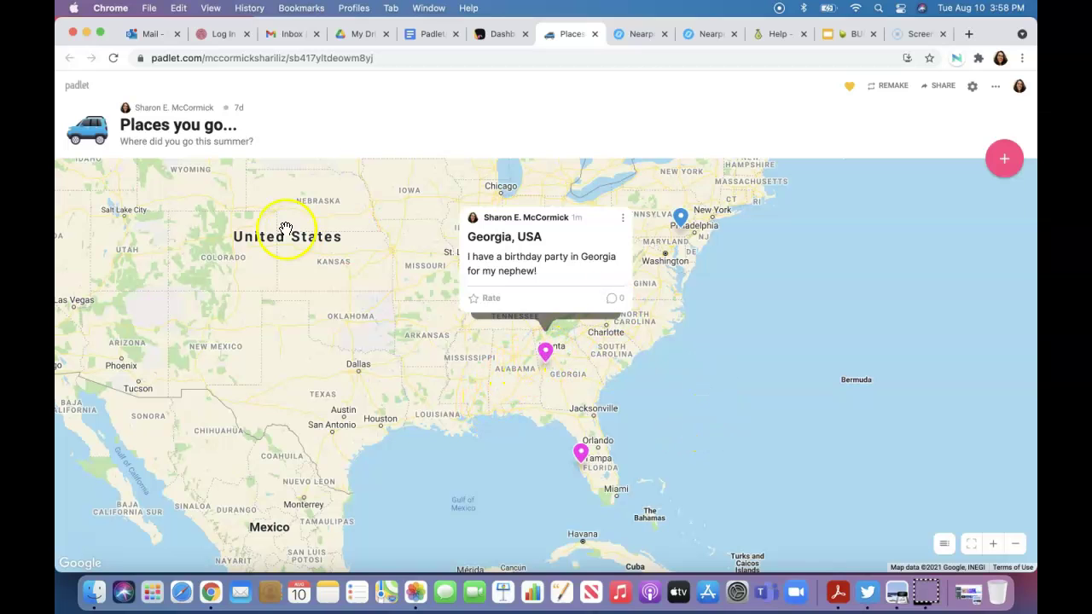
Step: Close the Places you go... board, view the Bookmarks padlet, then close it too
click(594, 35)
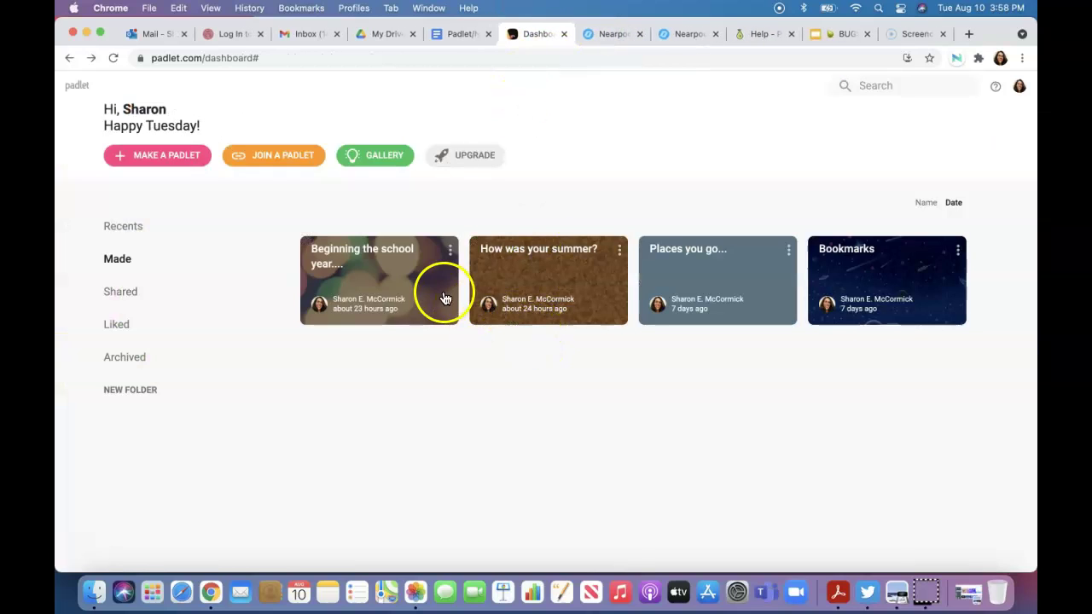
click(857, 248)
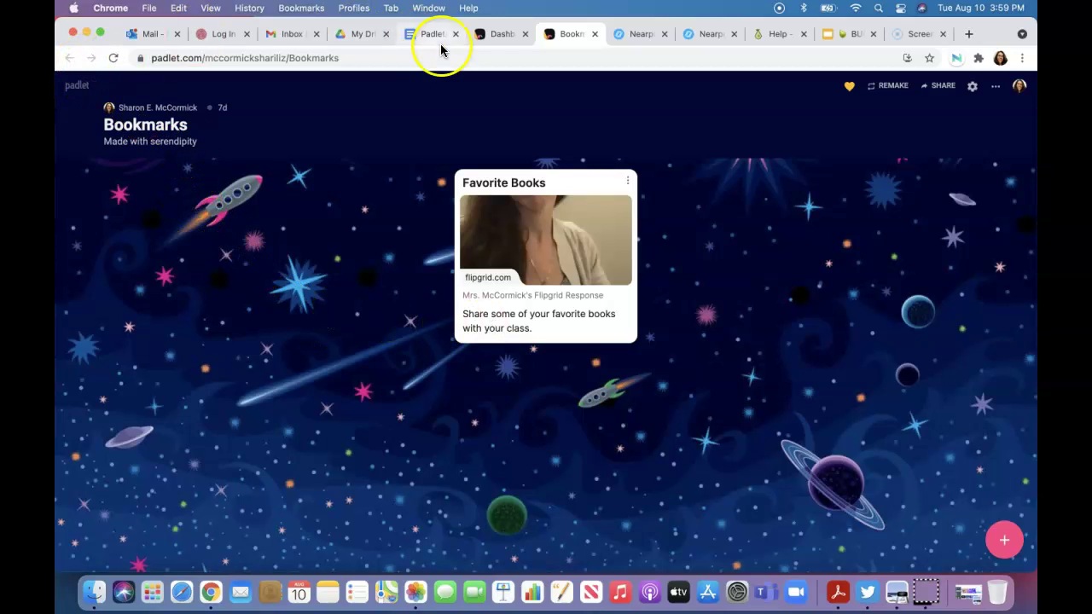
click(594, 34)
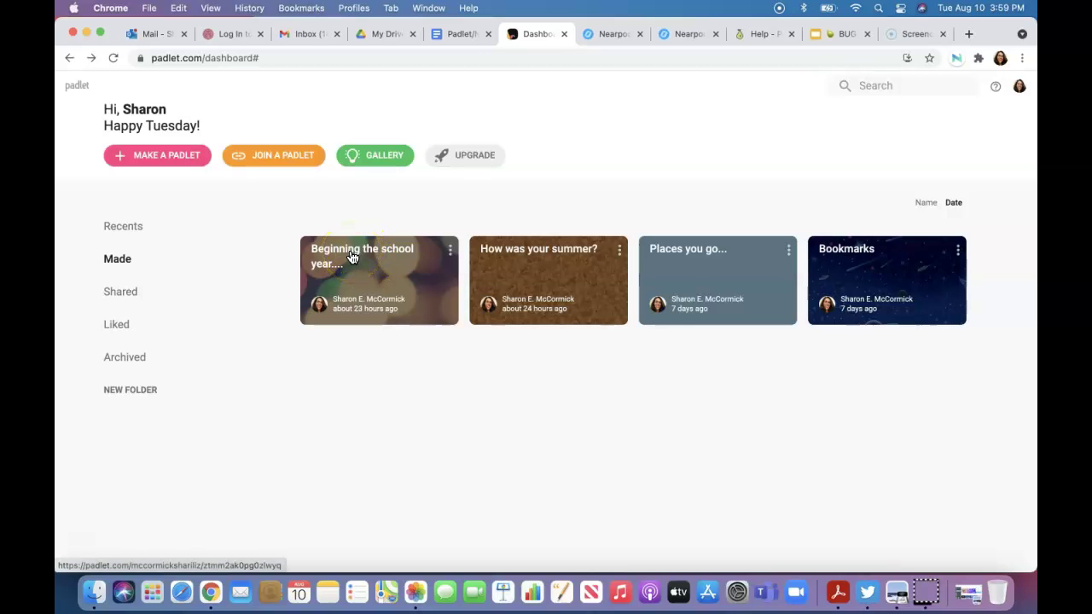
Step: Open the Beginning the school year.... padlet, then return to the dashboard and choose MAKE A PADLET
click(352, 257)
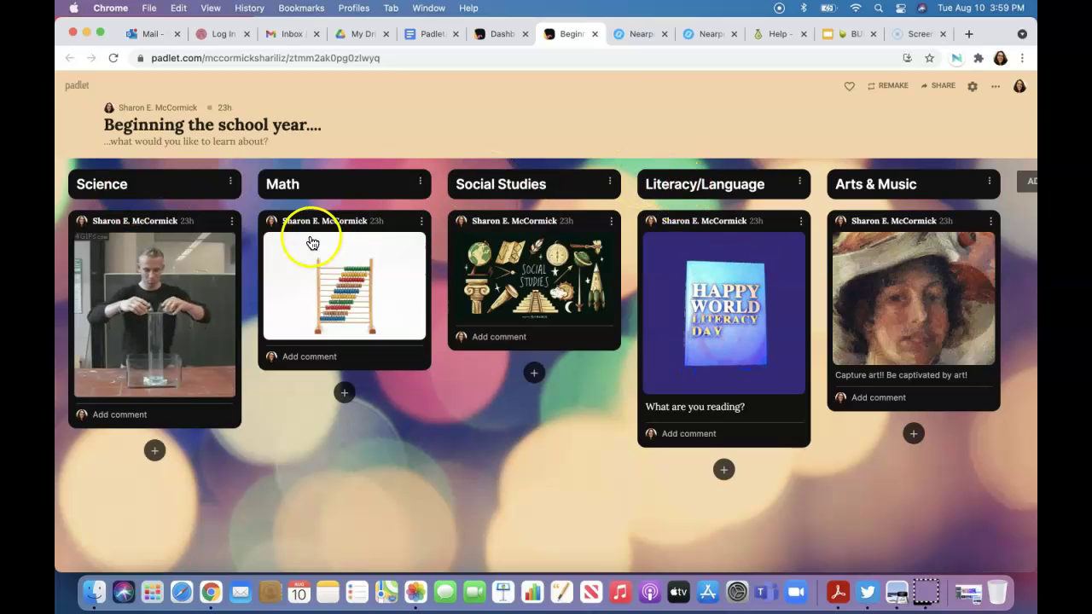
click(502, 34)
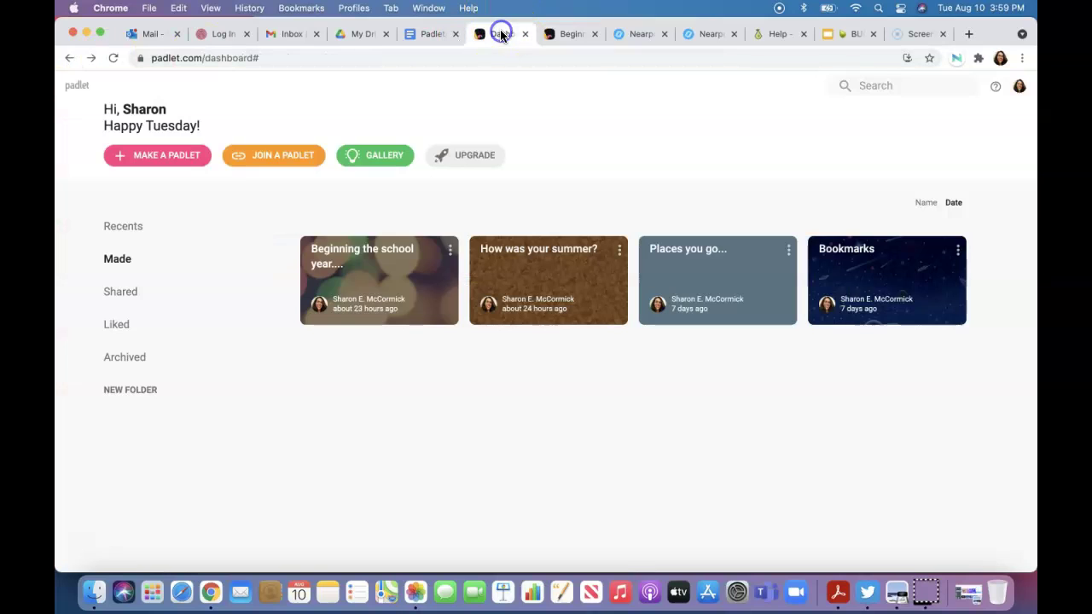
click(133, 156)
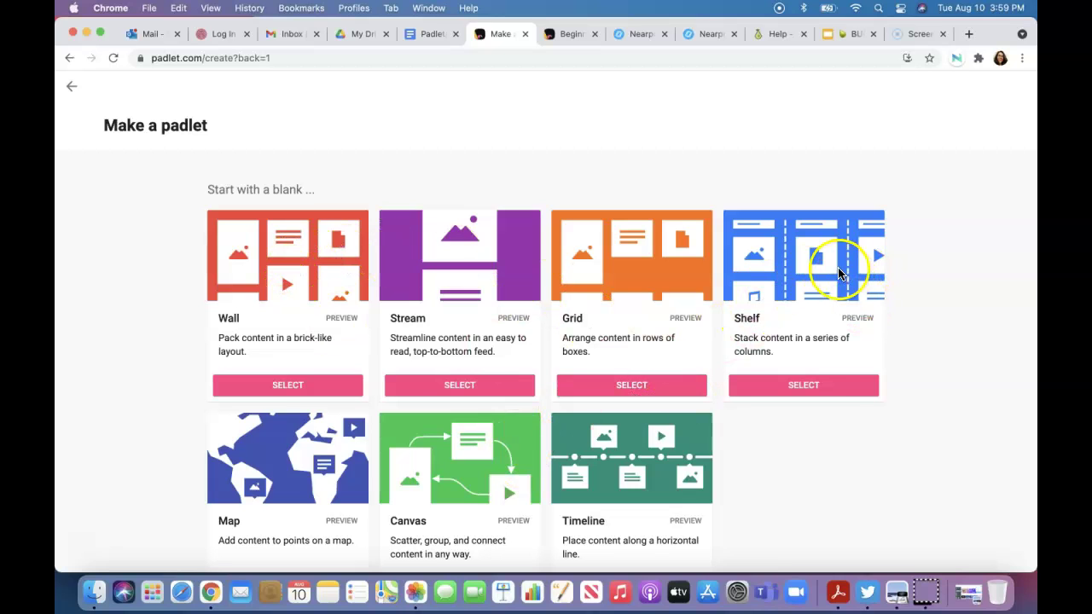
Step: Select the Shelf layout and set the world Map picture as the padlet's wallpaper
click(821, 391)
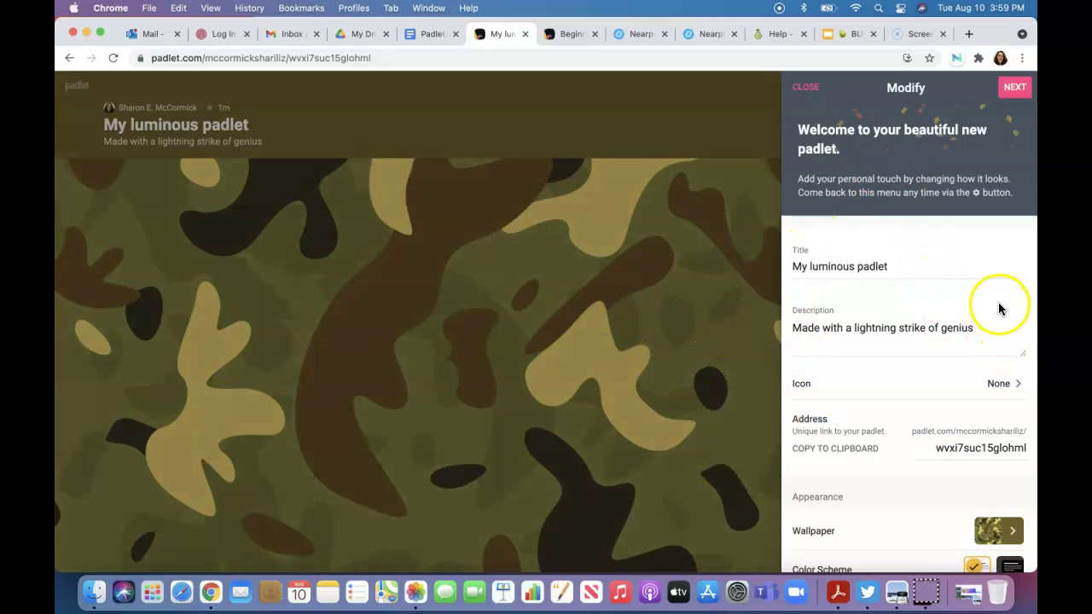
scroll(1000, 309, down, 3)
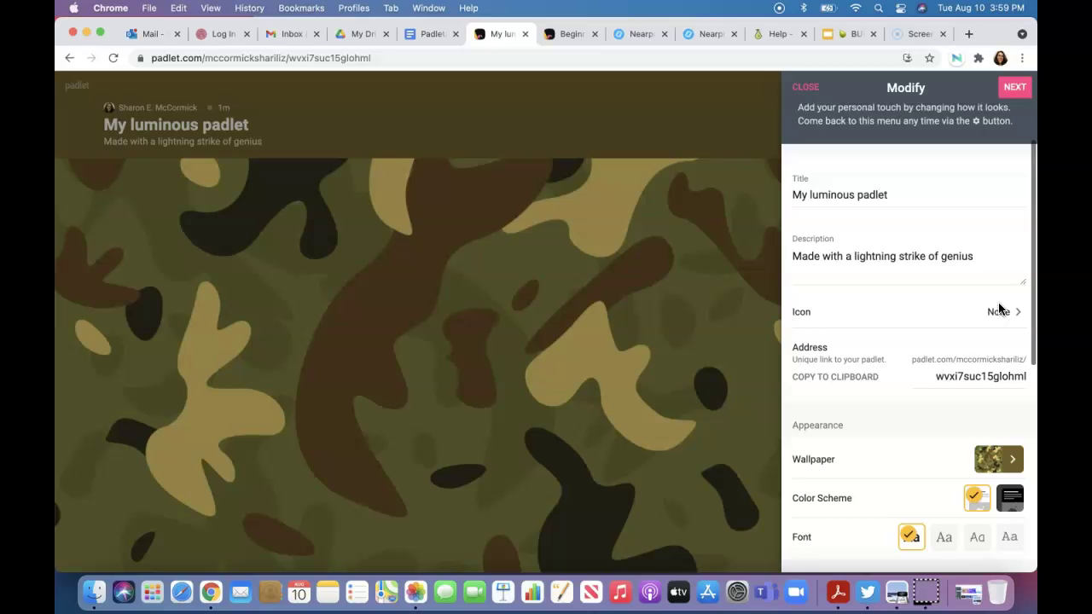
click(999, 392)
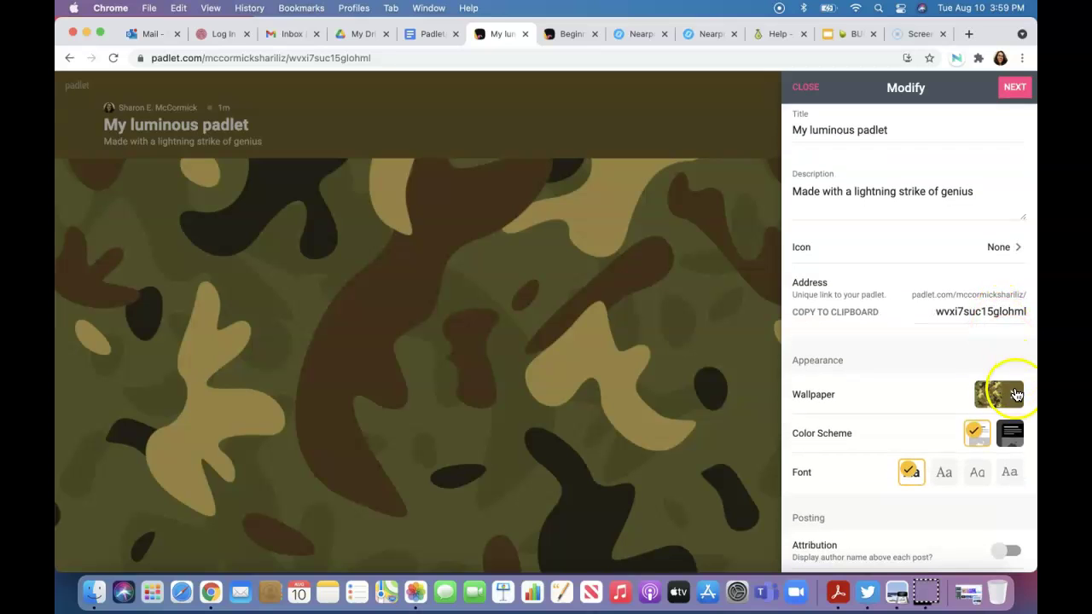
click(856, 241)
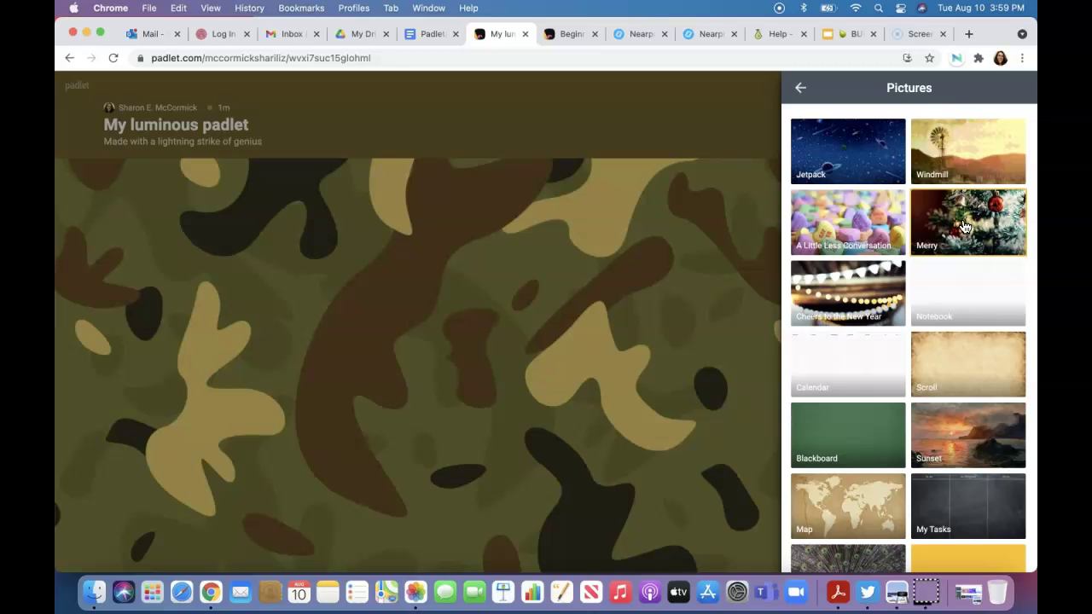
click(853, 499)
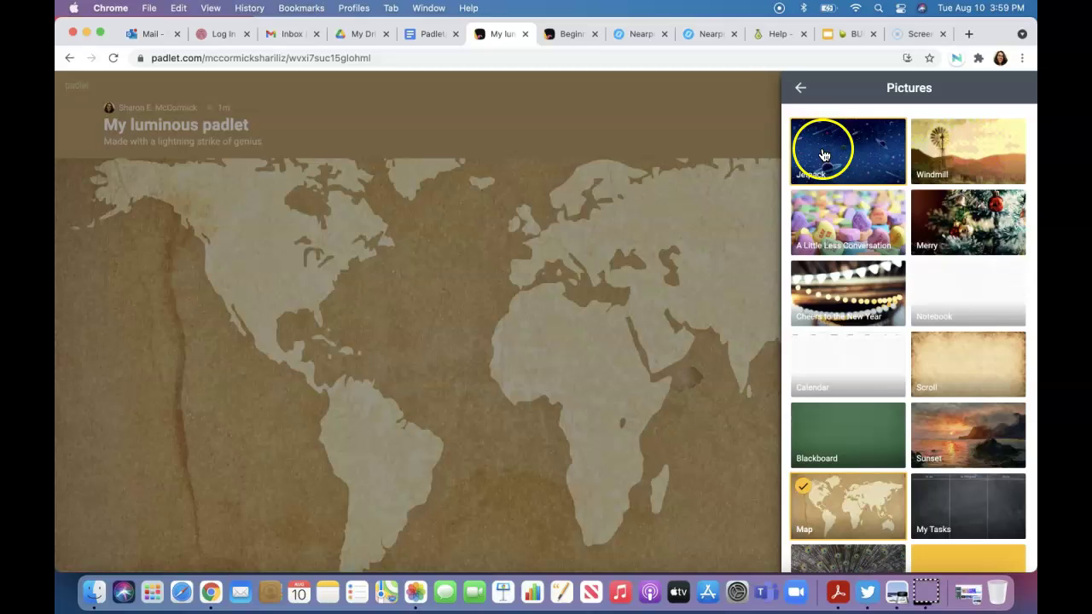
click(800, 88)
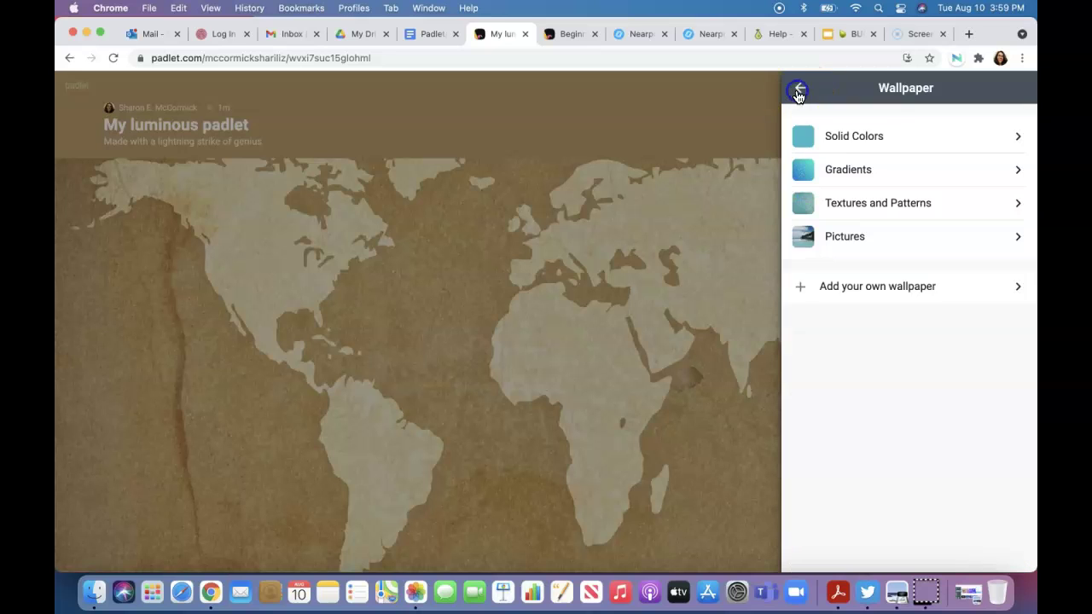
click(740, 177)
click(619, 373)
Step: Replace the title 'My luminous padlet' with 'Places to study....' and the description with 'Places we could go!'
click(800, 88)
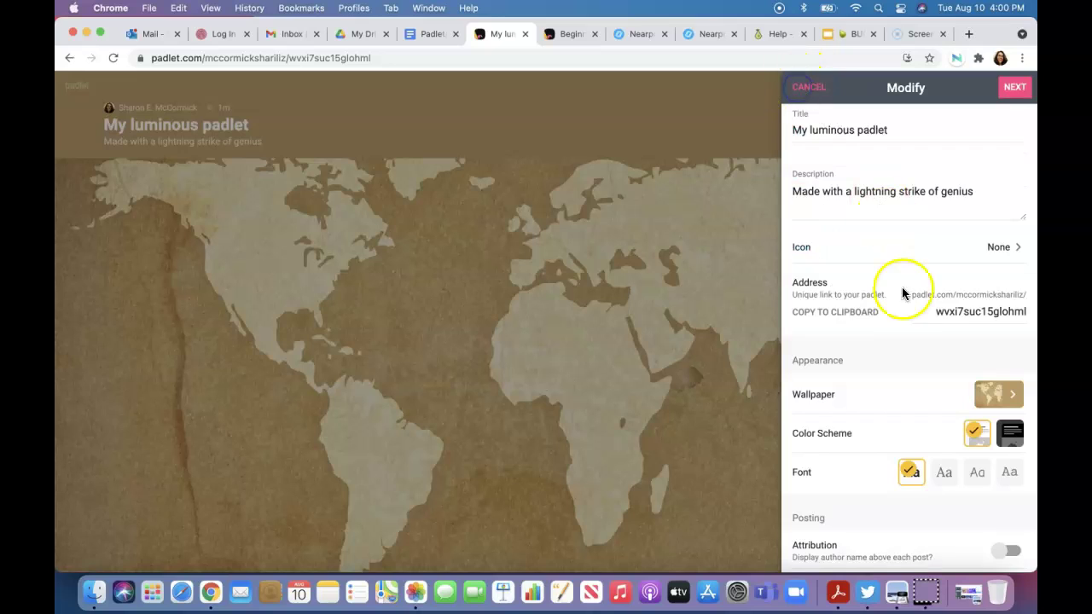
click(860, 137)
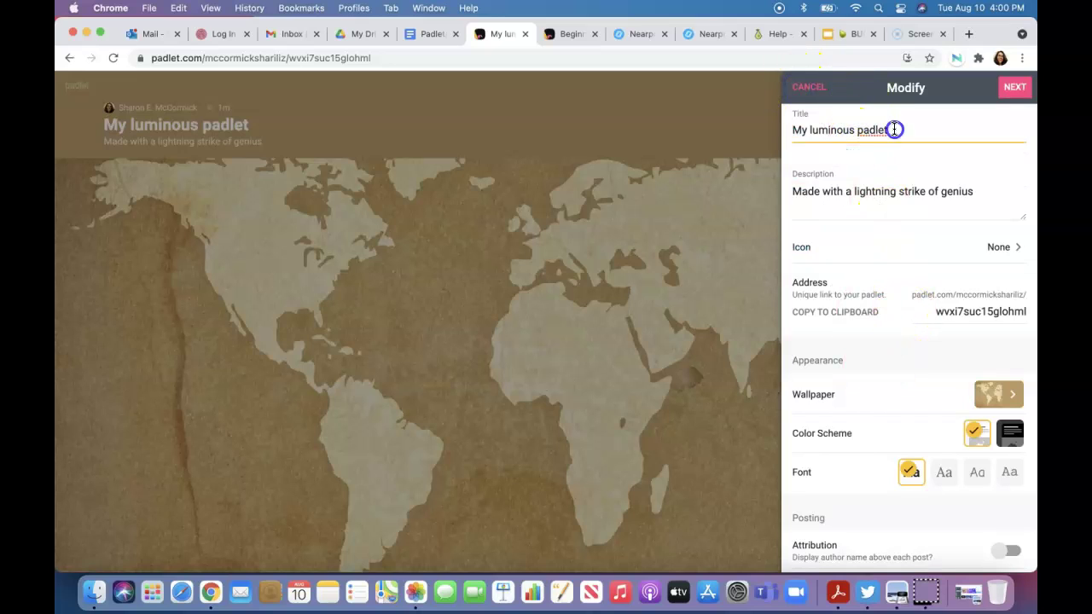
drag(894, 129, 790, 133)
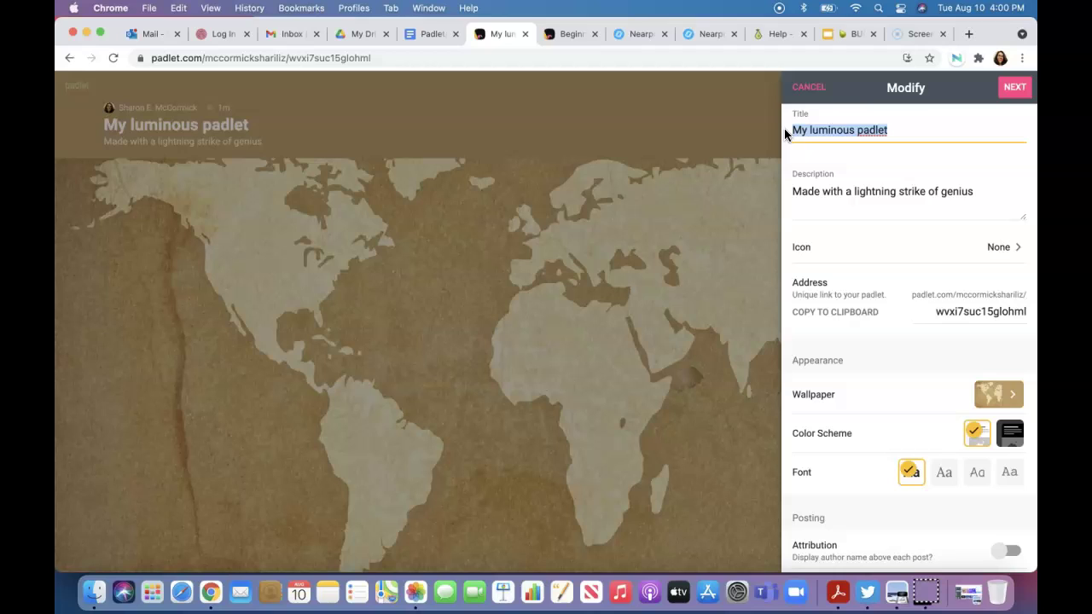
text(PLaces to)
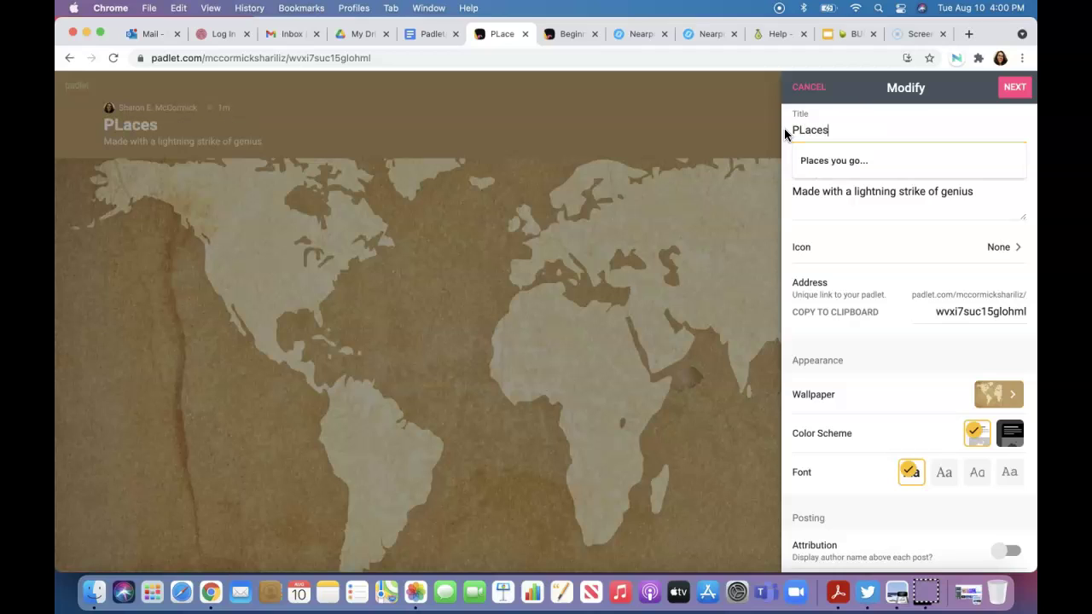
key(BackSpace)
key(BackSpace)
key(BackSpace)
key(BackSpace)
key(BackSpace)
key(BackSpace)
text(ces t)
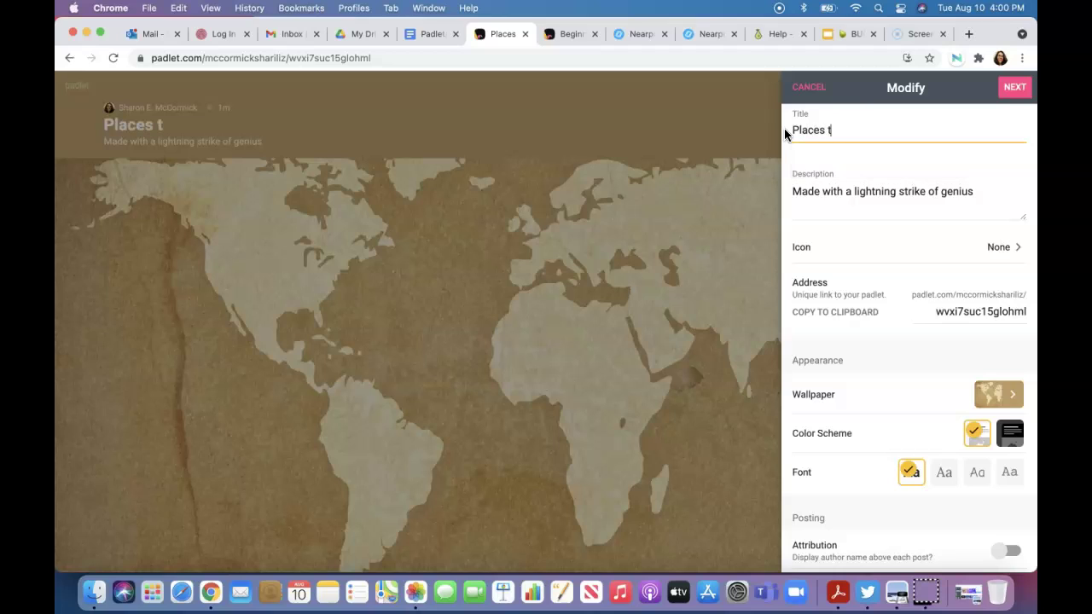
text(o study....)
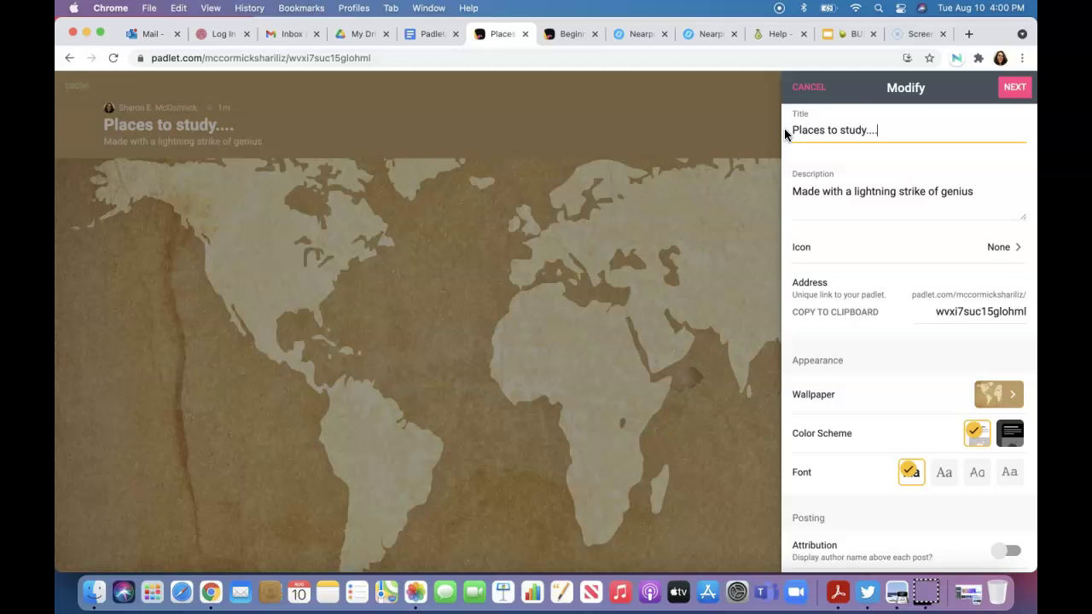
drag(973, 191, 786, 194)
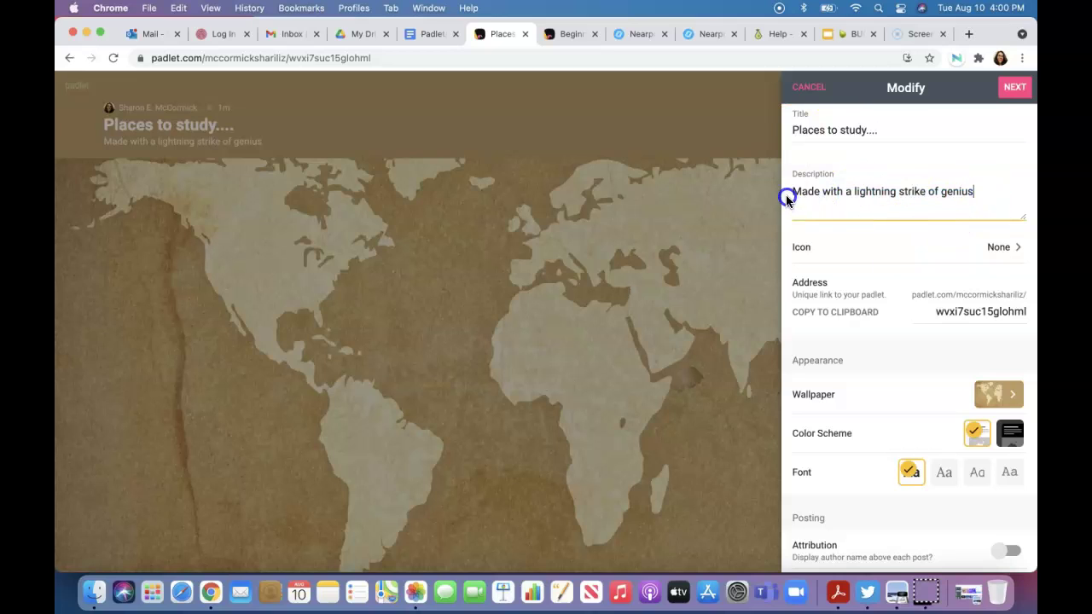
text(Pla)
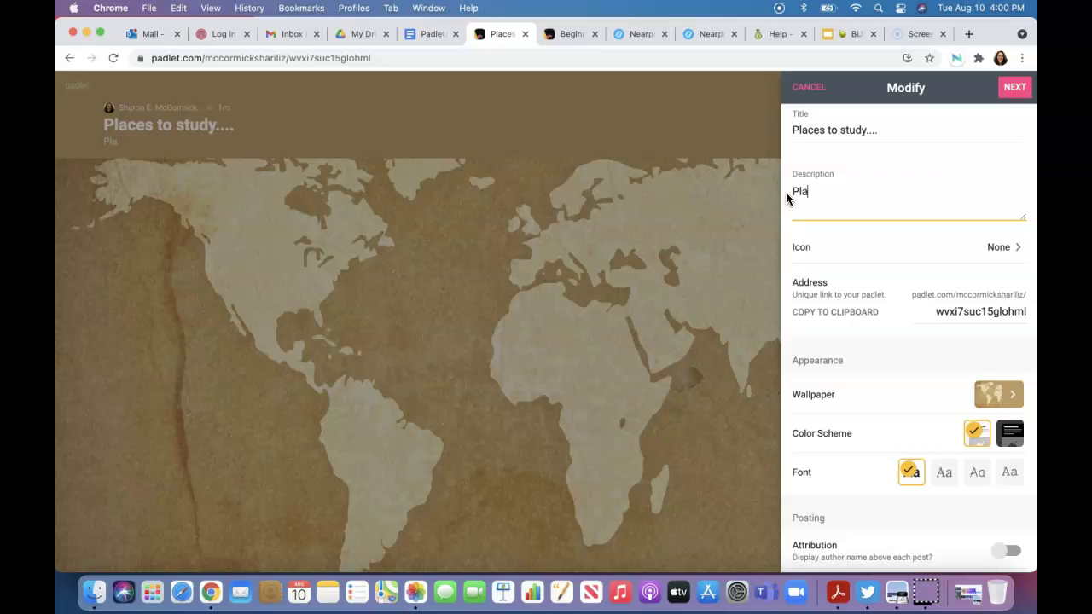
text(ces we could g)
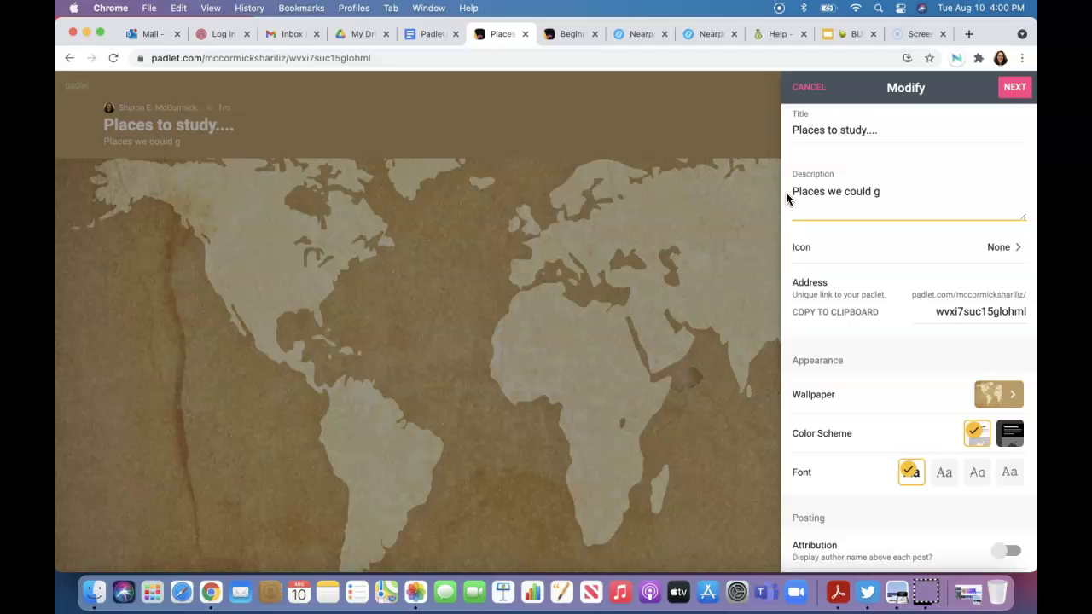
text(o!)
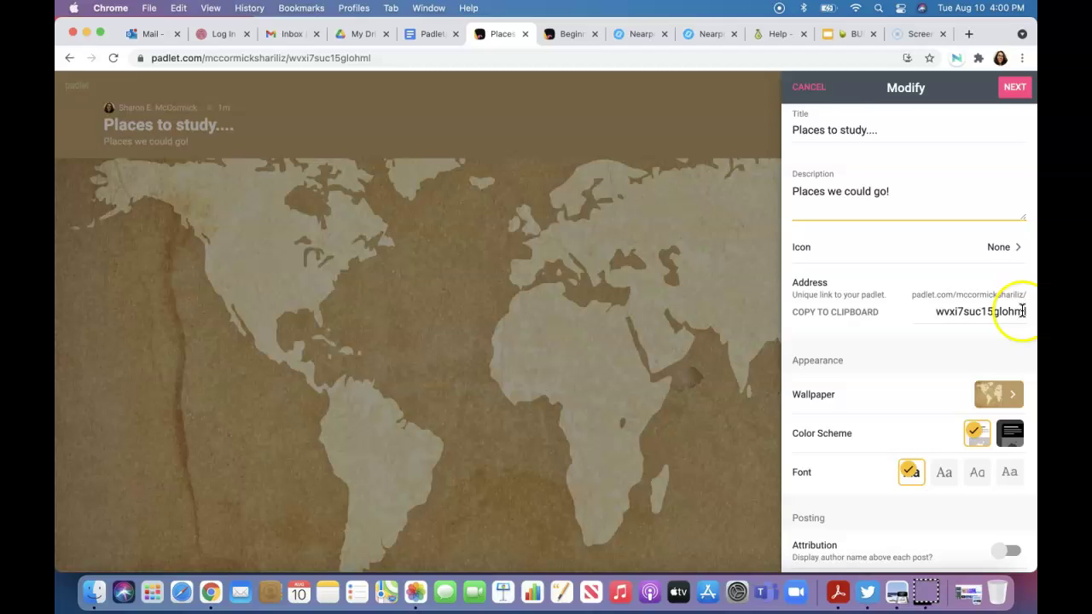
Step: Try several title fonts and settle on the fourth, monospace typewriter font
click(977, 474)
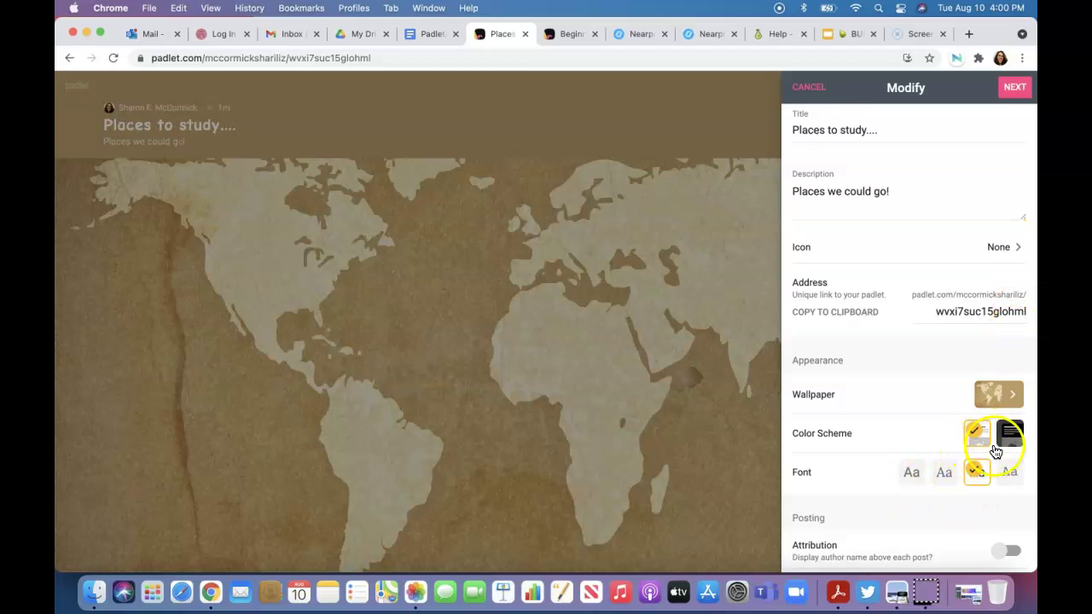
click(912, 483)
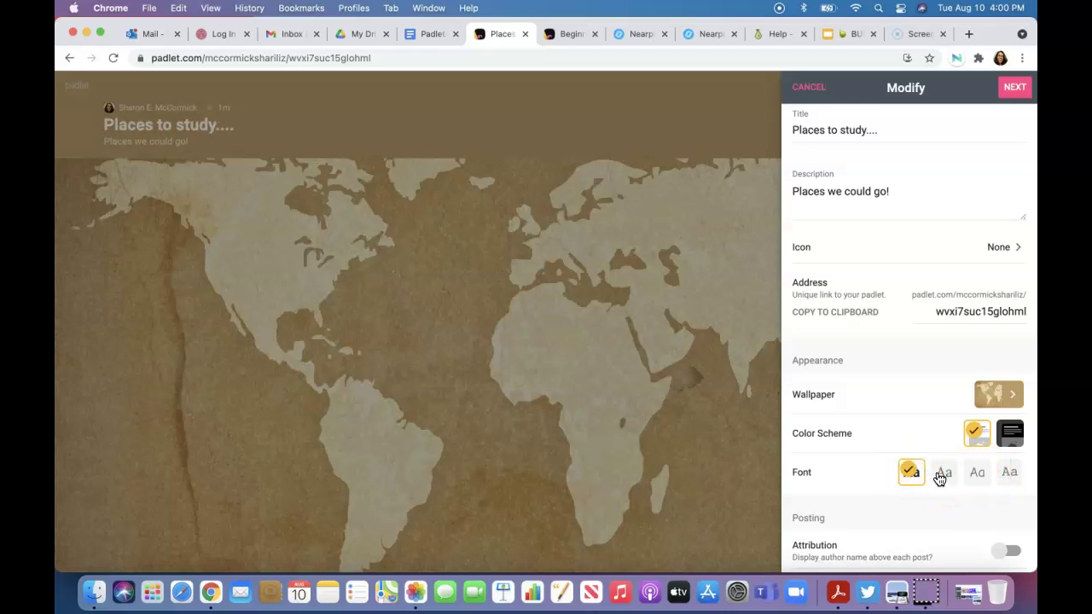
click(939, 474)
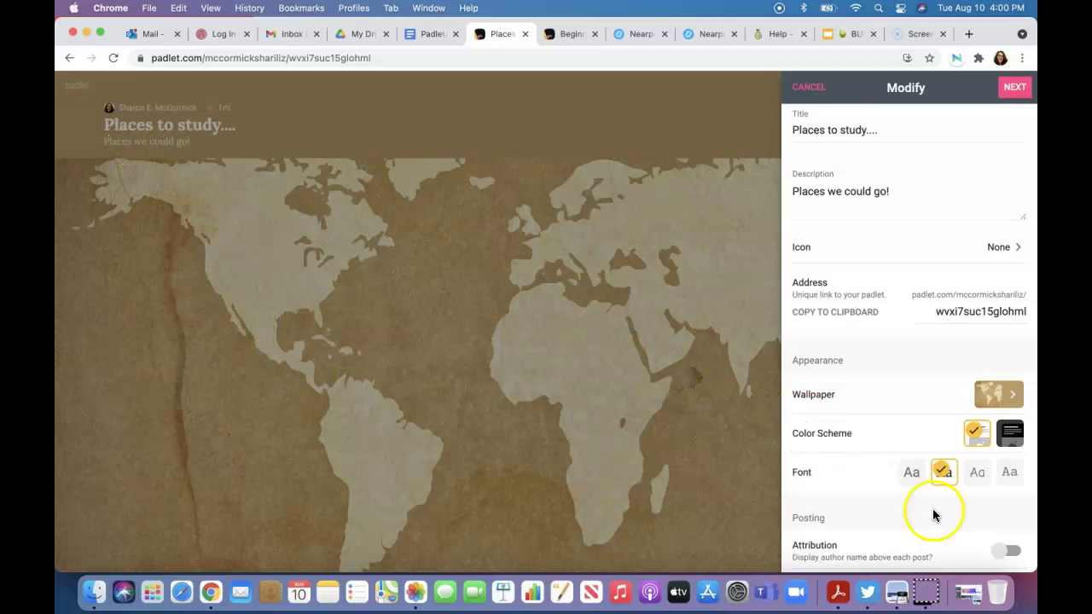
click(976, 474)
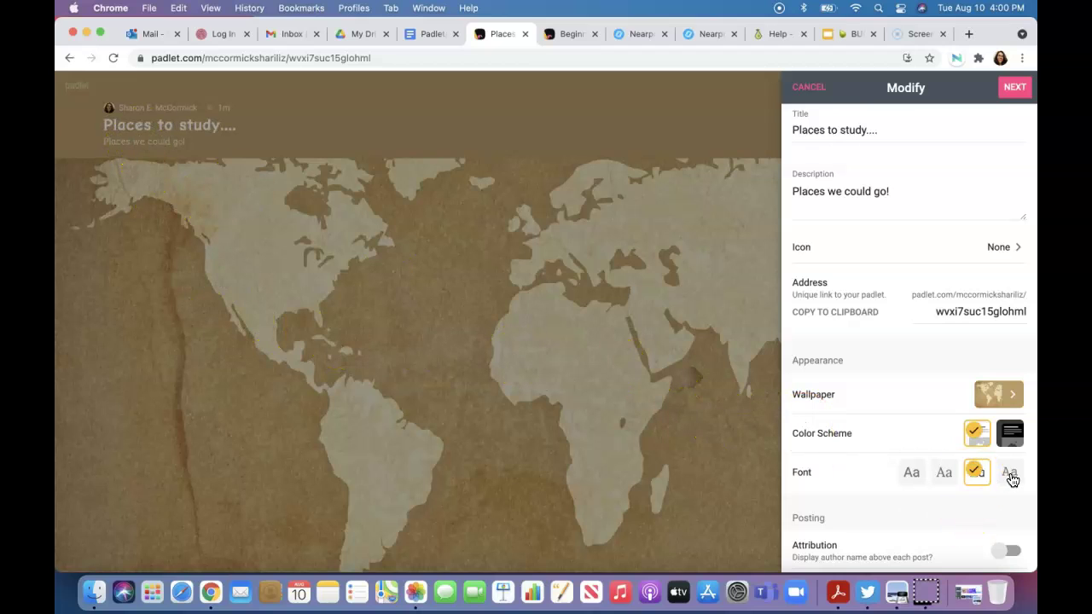
click(1009, 475)
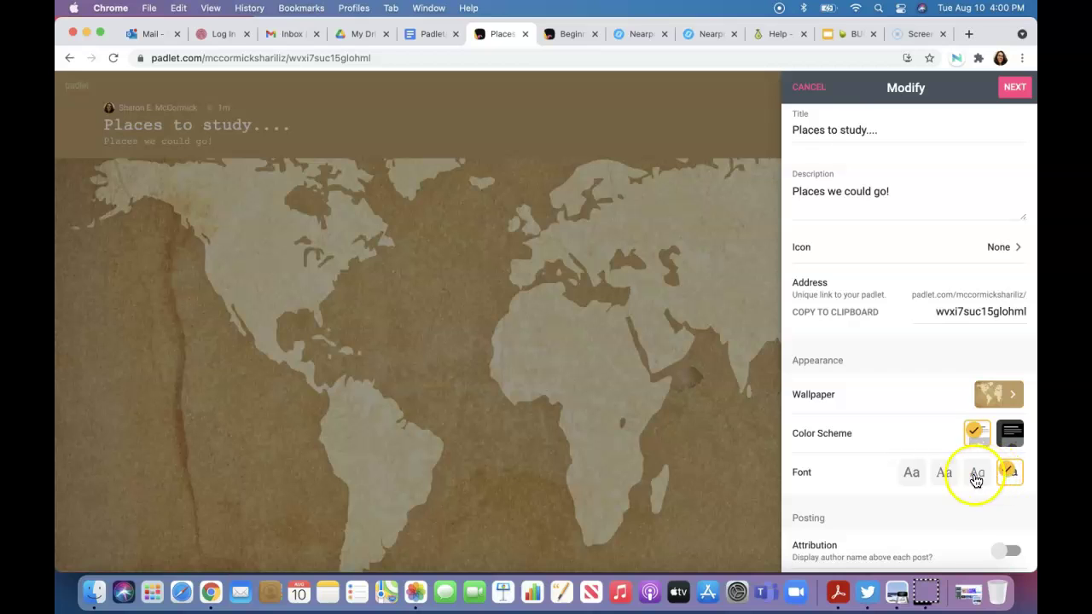
Step: Turn on comments and set post reactions to Star ratings, keeping the unsaved settings
scroll(867, 493, down, 5)
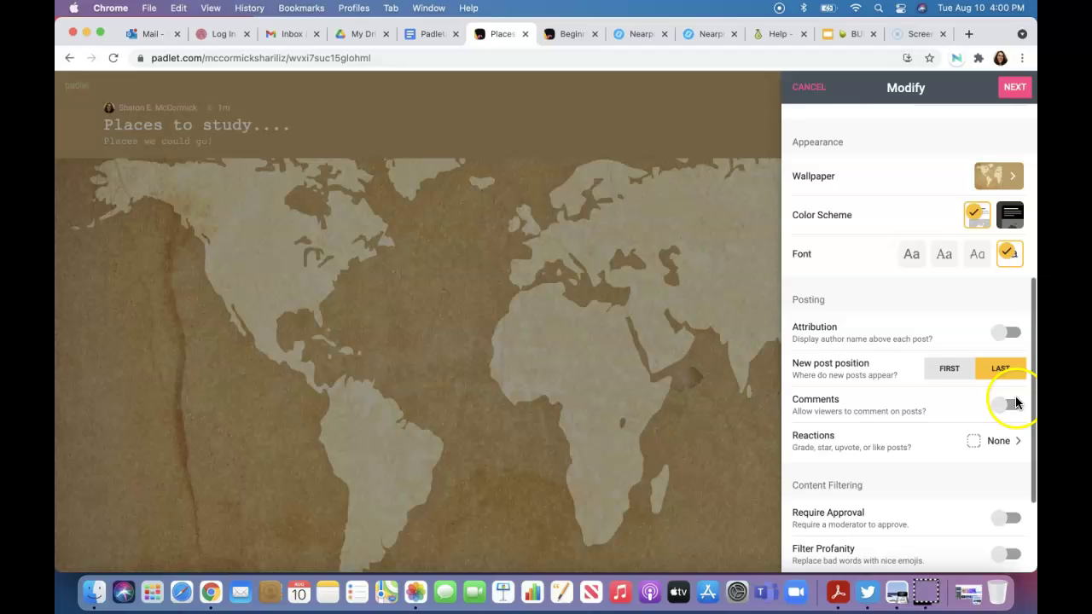
click(1009, 405)
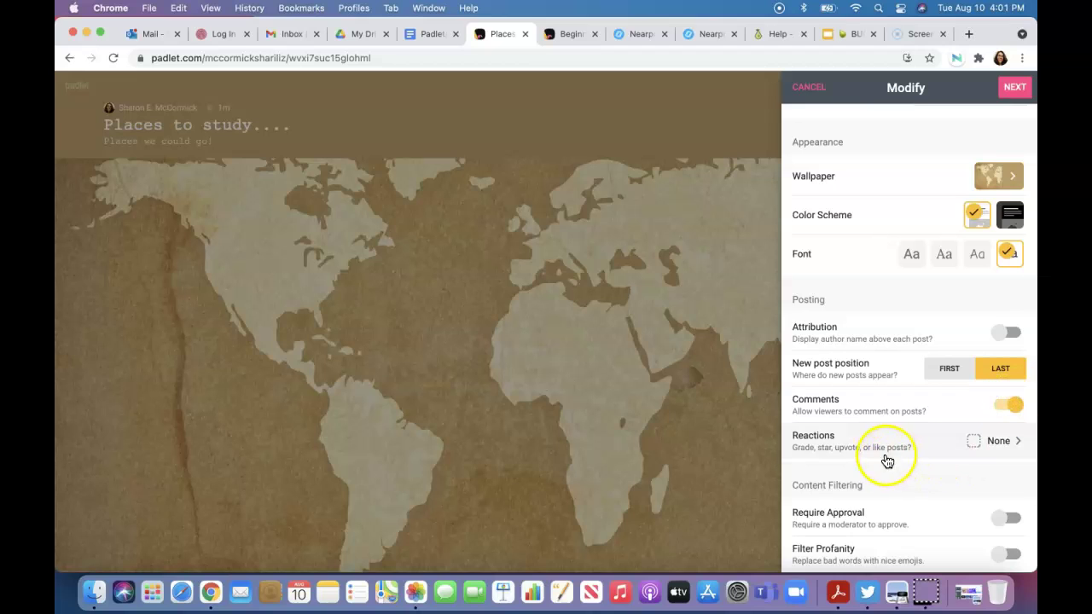
click(1018, 441)
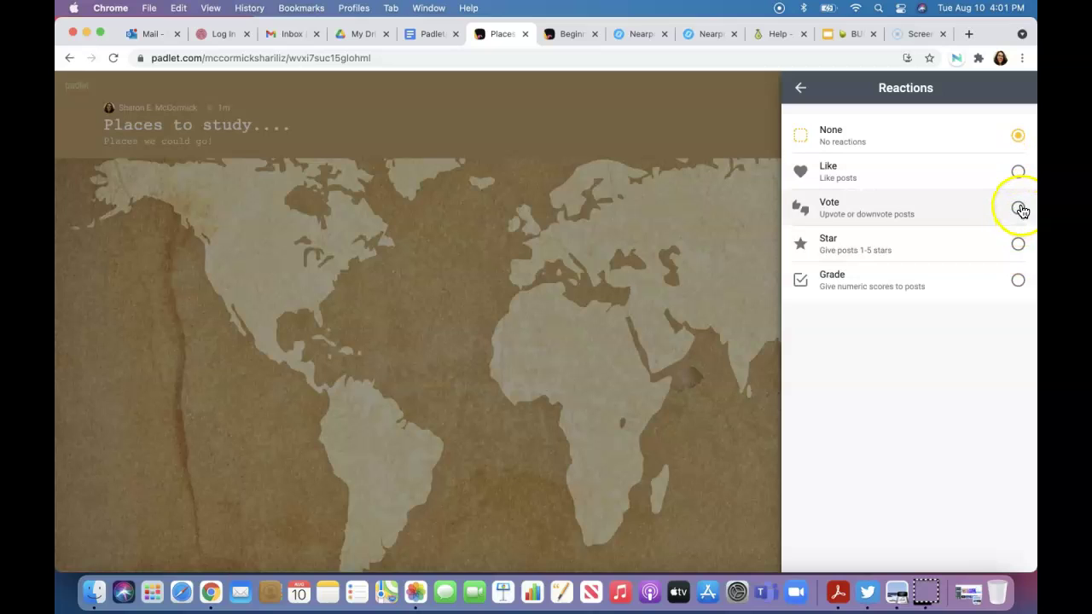
click(1017, 244)
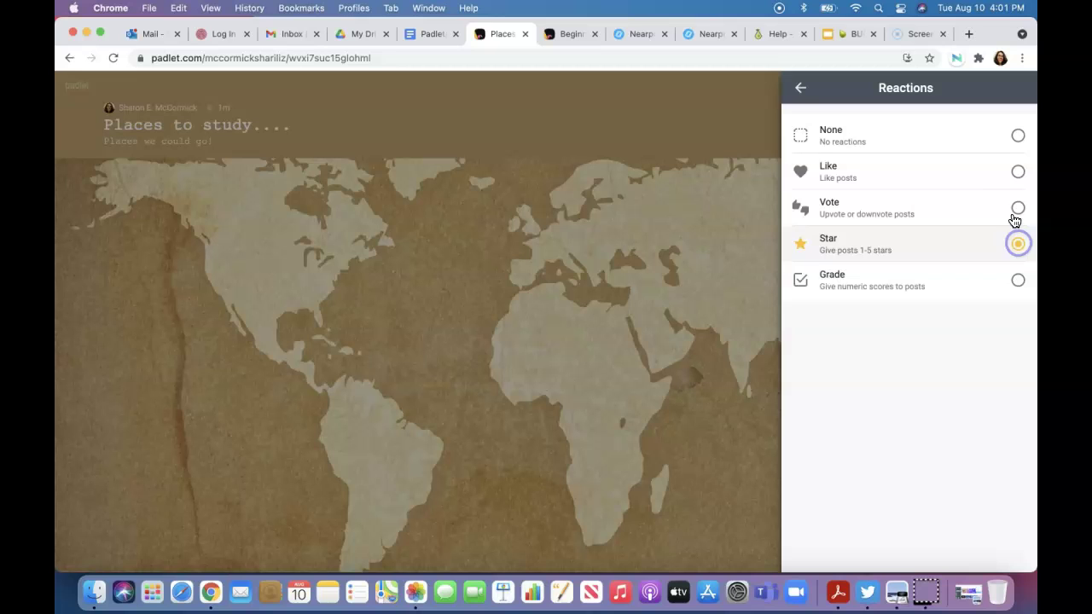
click(758, 190)
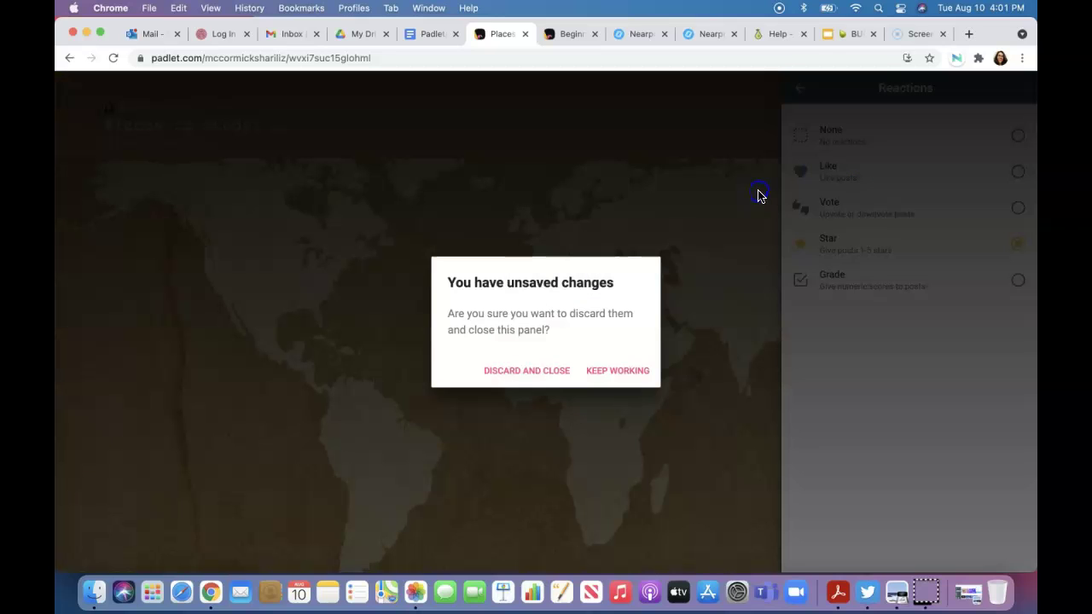
click(594, 374)
click(798, 89)
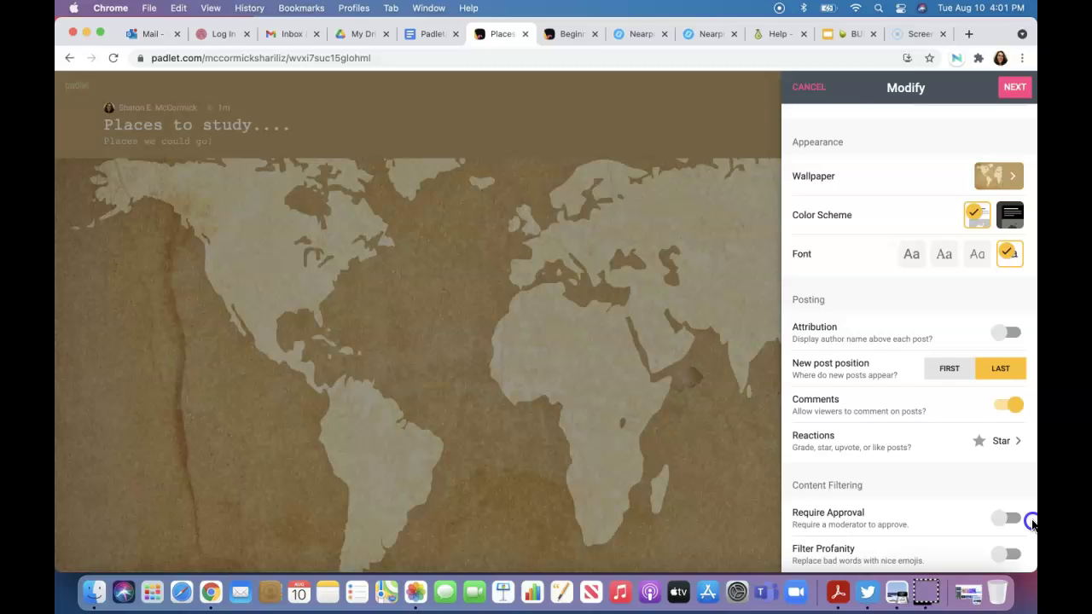
Step: Turn on the Filter Profanity option and finish the settings with NEXT
scroll(1032, 524, down, 3)
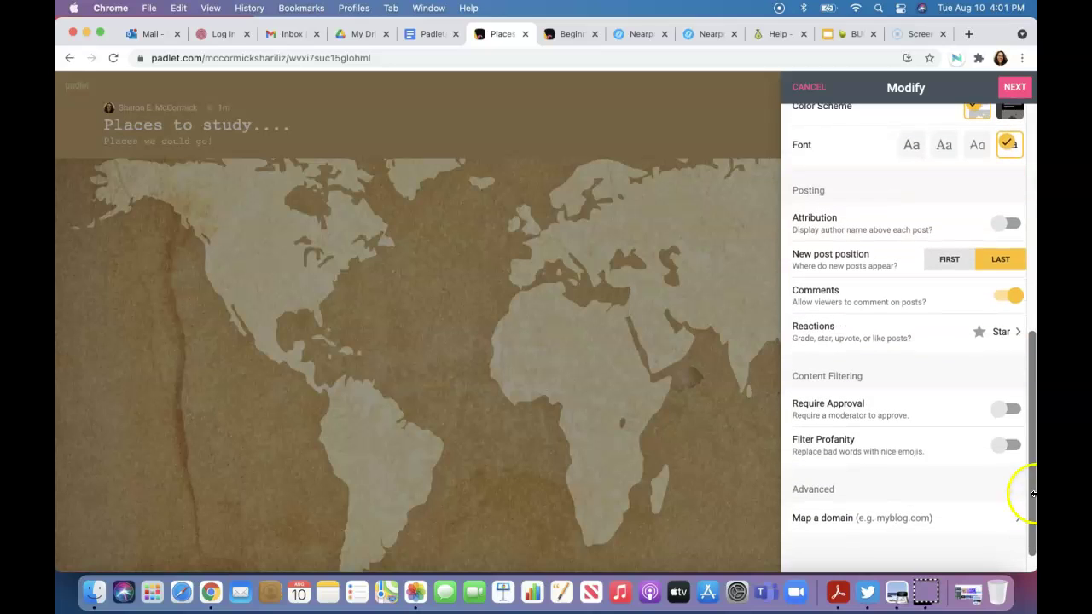
click(1000, 454)
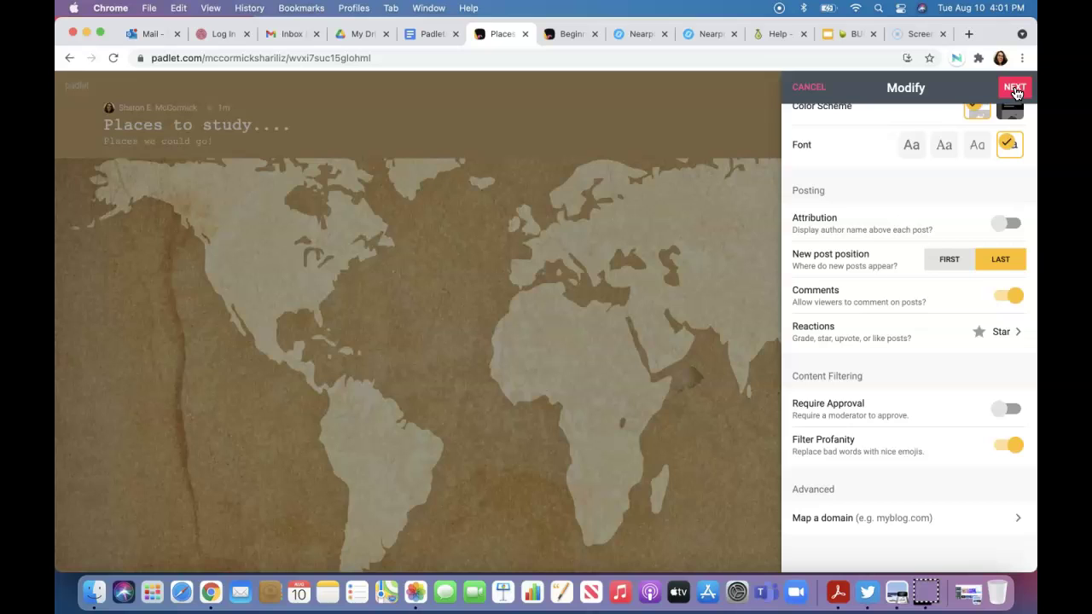
click(1015, 91)
Step: Create the North America, South America and Asia sections on the padlet
click(892, 276)
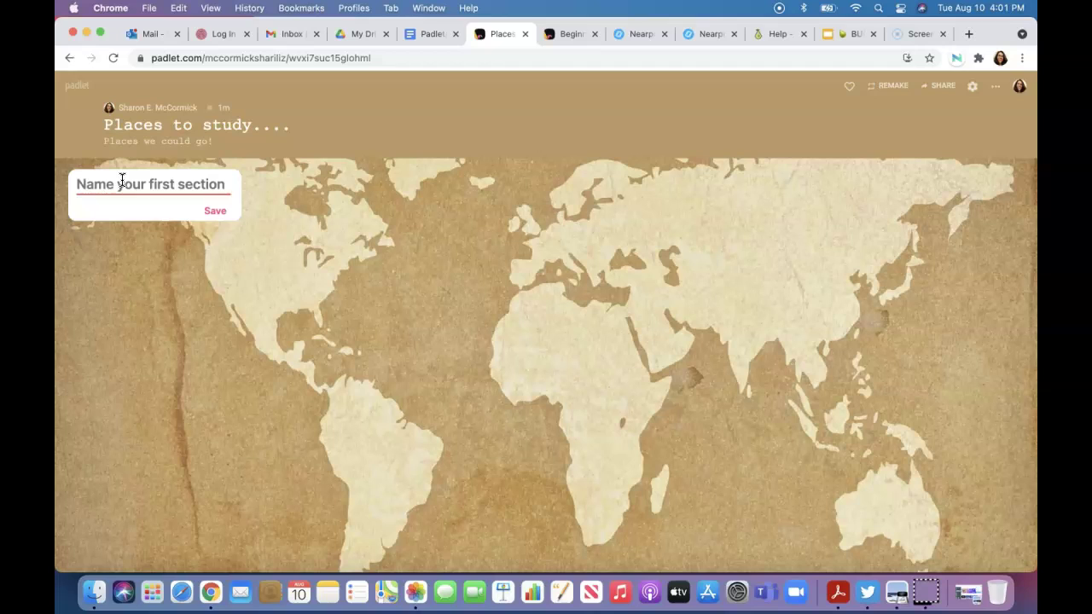
text(Noe)
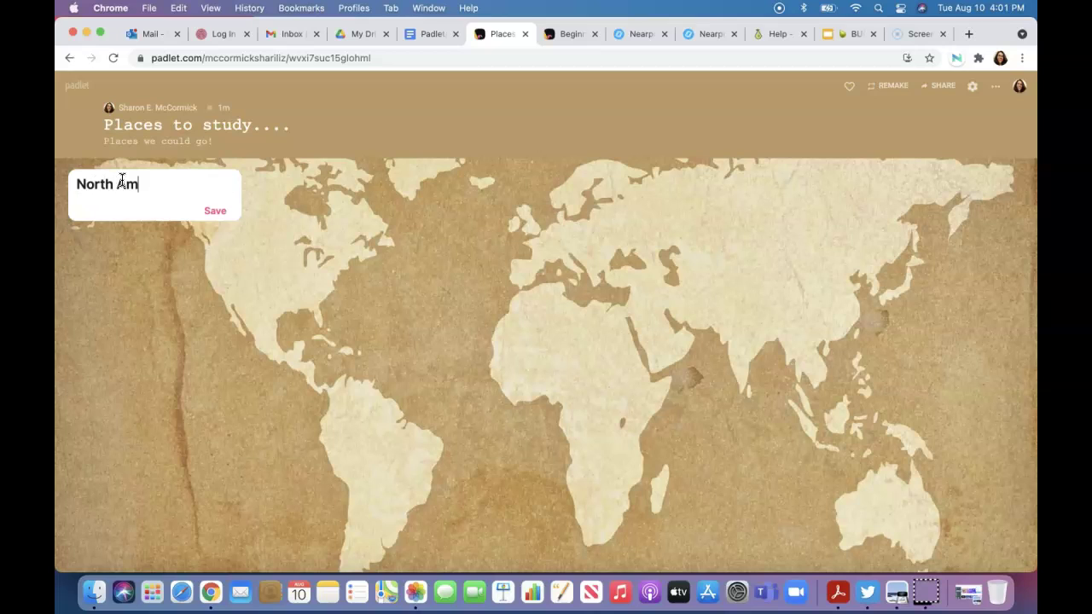
click(217, 210)
click(290, 181)
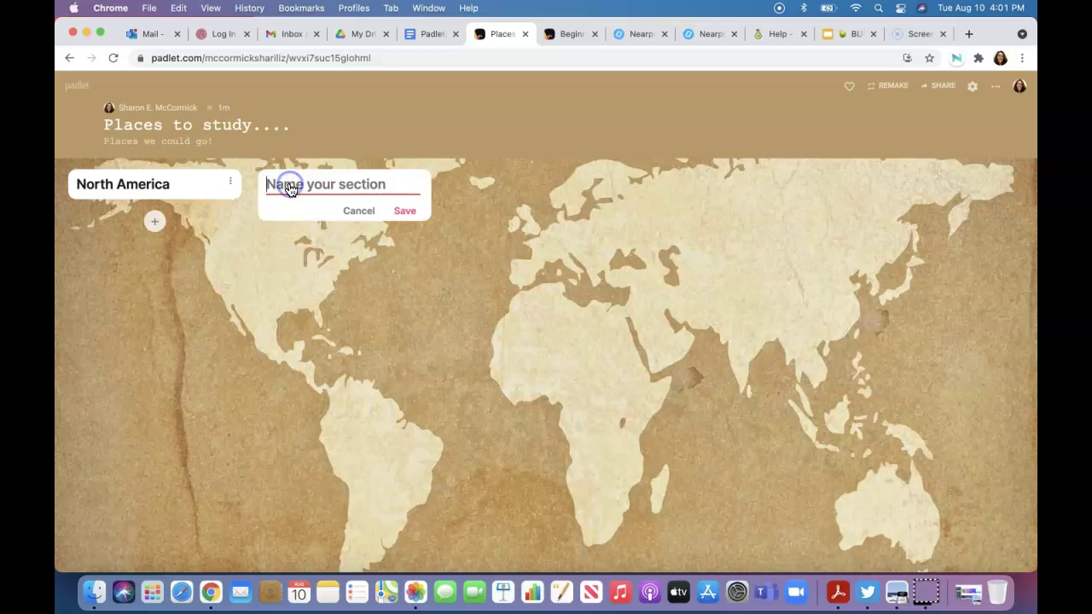
text(South America)
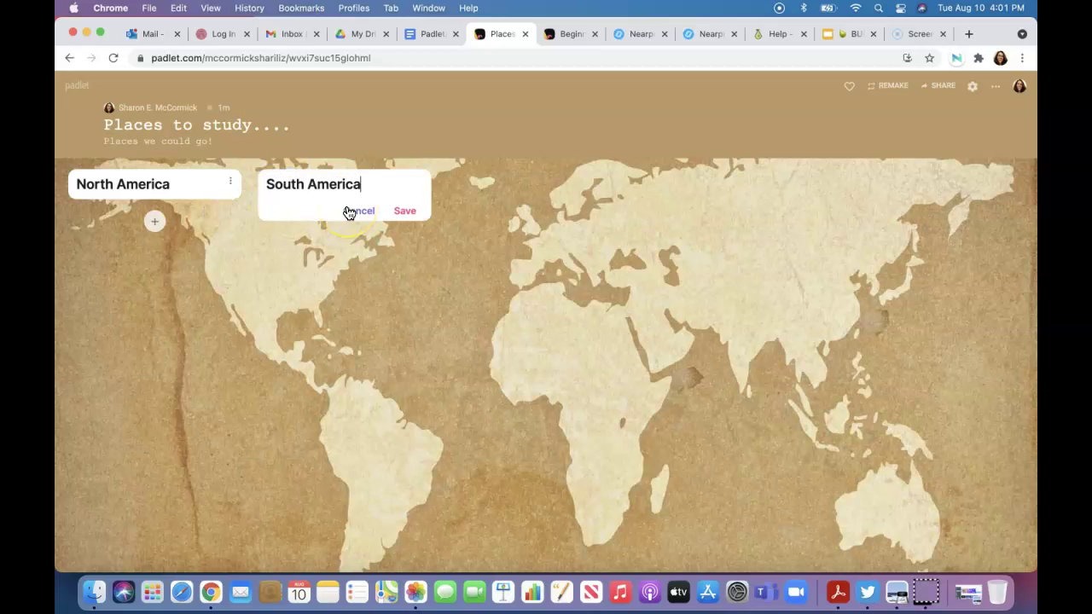
click(399, 211)
click(478, 182)
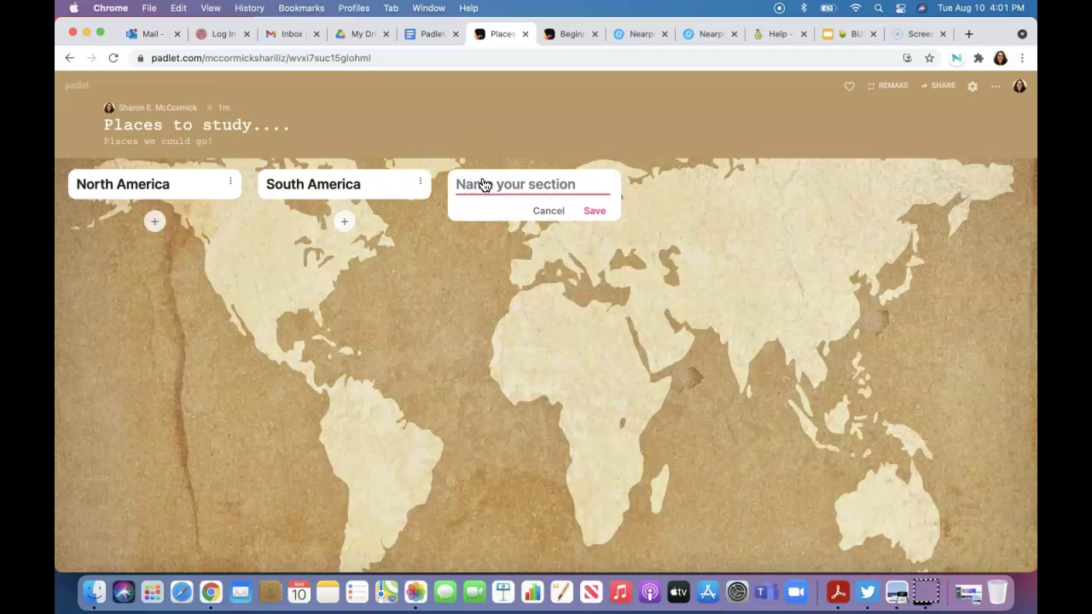
text(Russia)
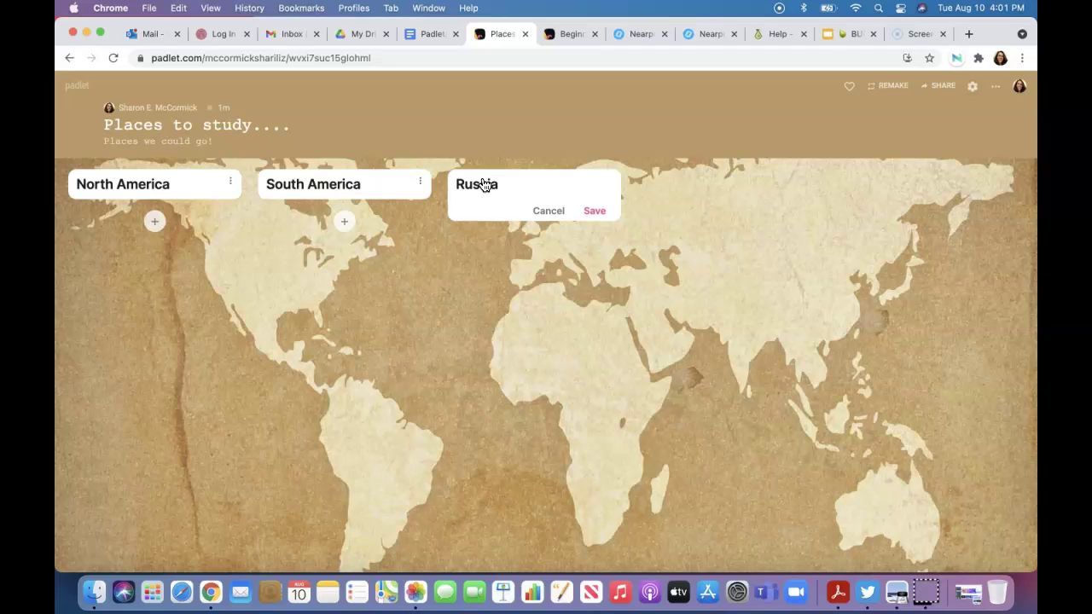
text(s)
key(BackSpace)
key(BackSpace)
key(BackSpace)
text(A)
click(592, 211)
Step: Add the Africa and Australia sections, fixing the Australia spelling before saving
click(649, 192)
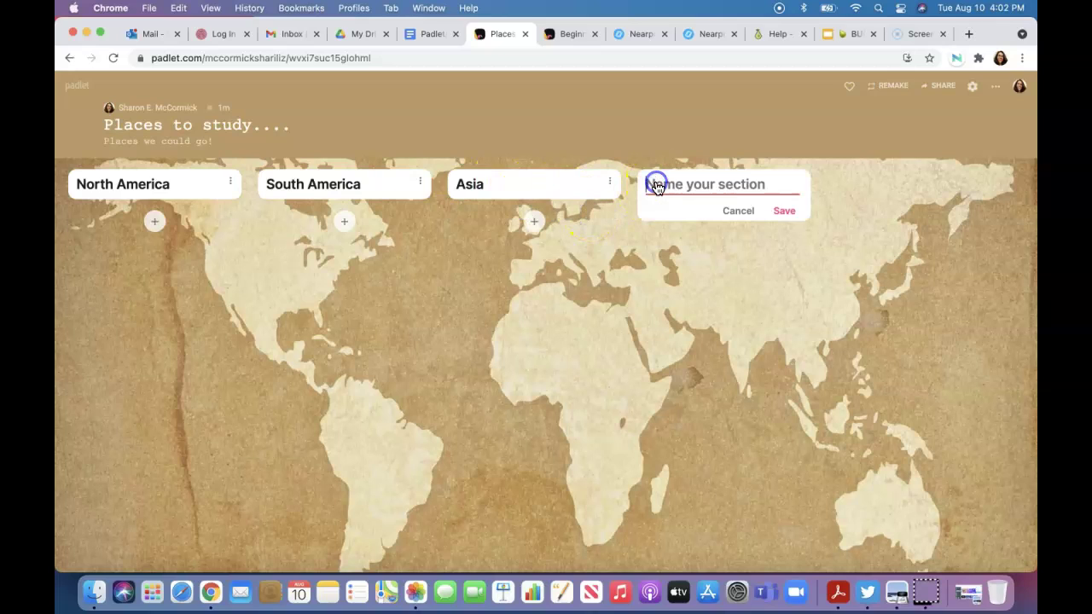
text(Africa)
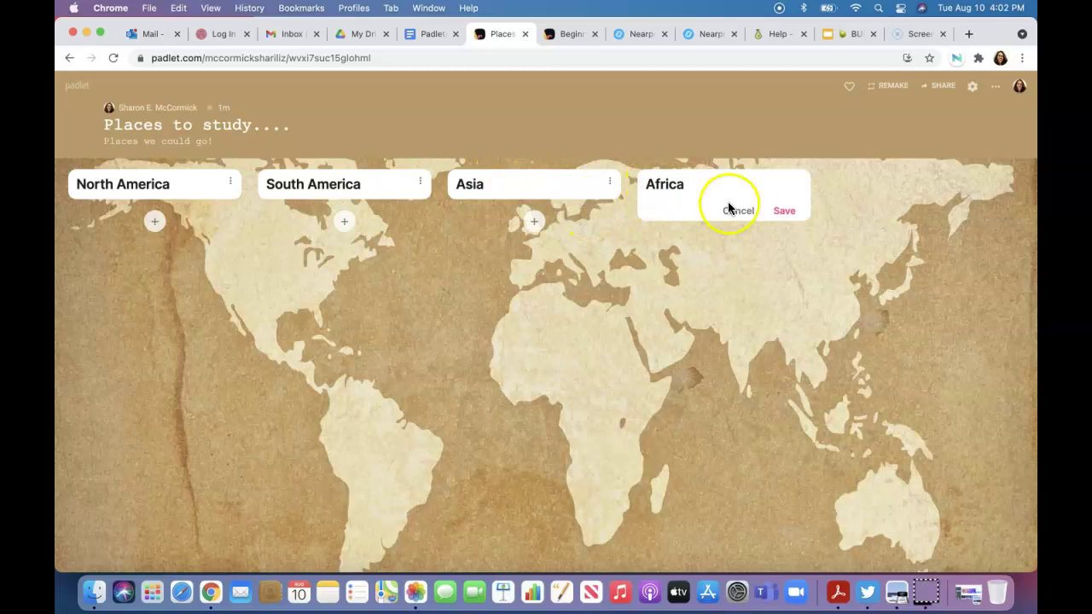
click(783, 211)
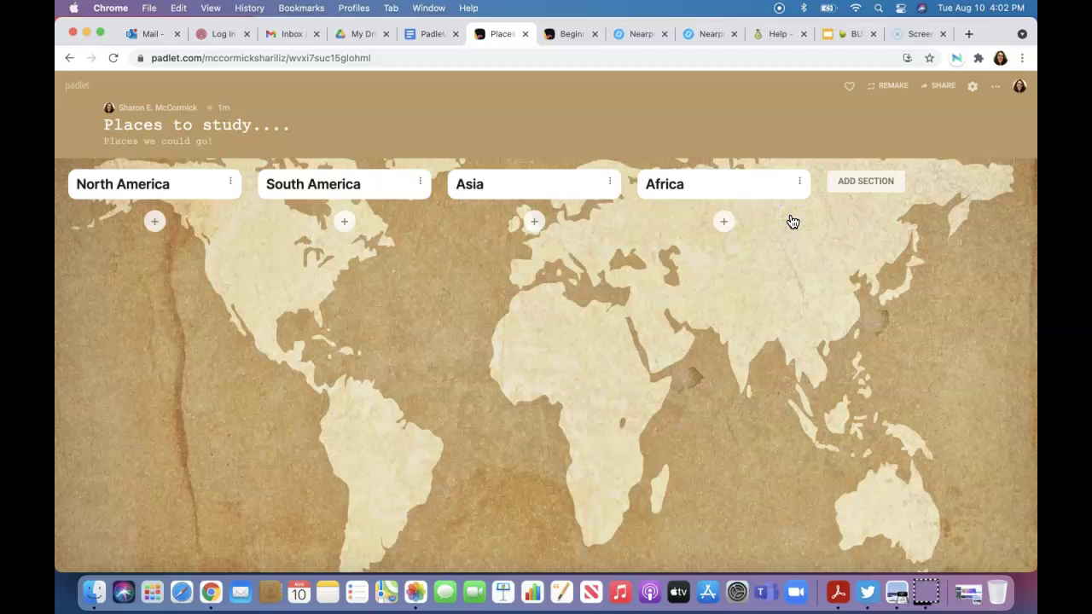
click(856, 182)
click(858, 184)
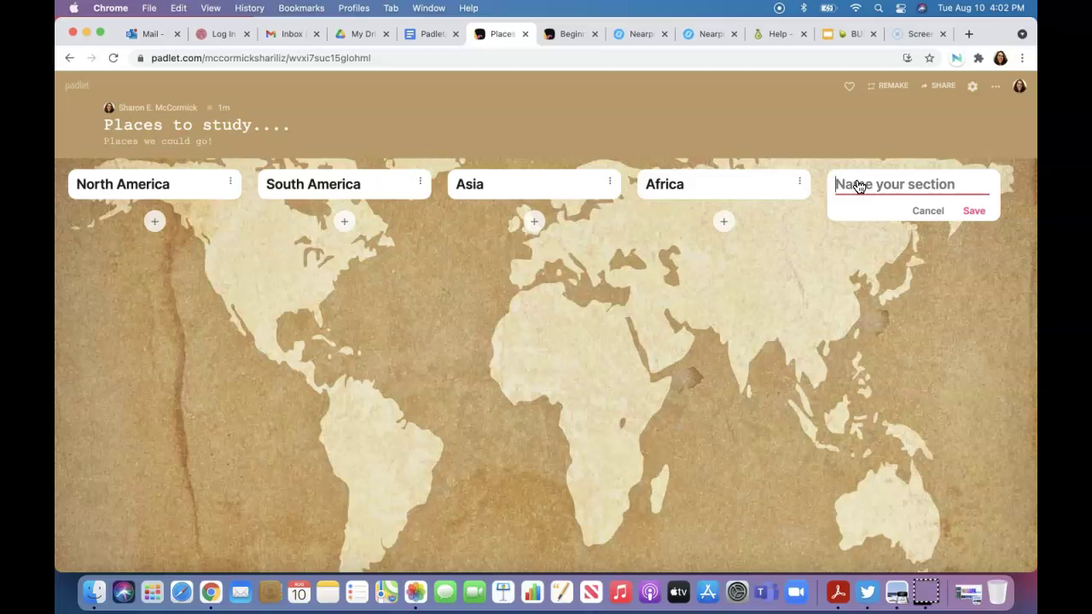
text(Austrailia)
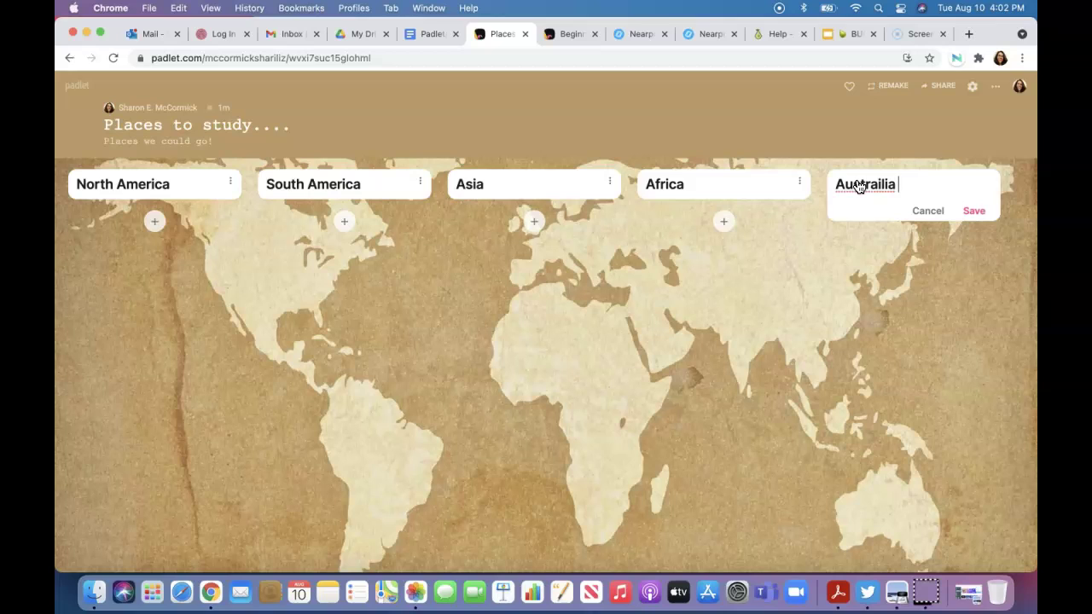
click(856, 183)
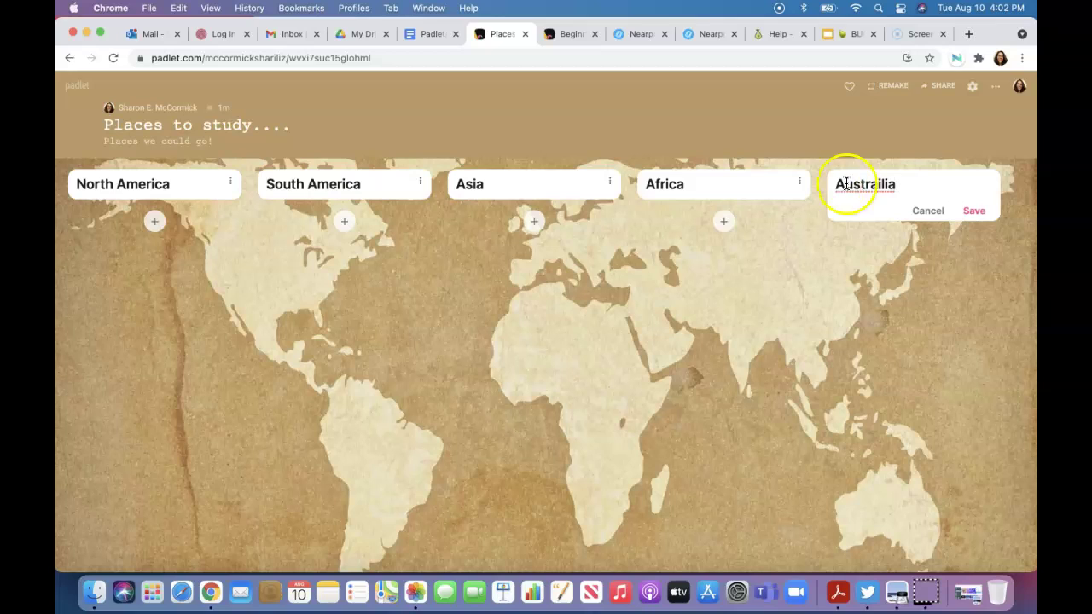
click(895, 185)
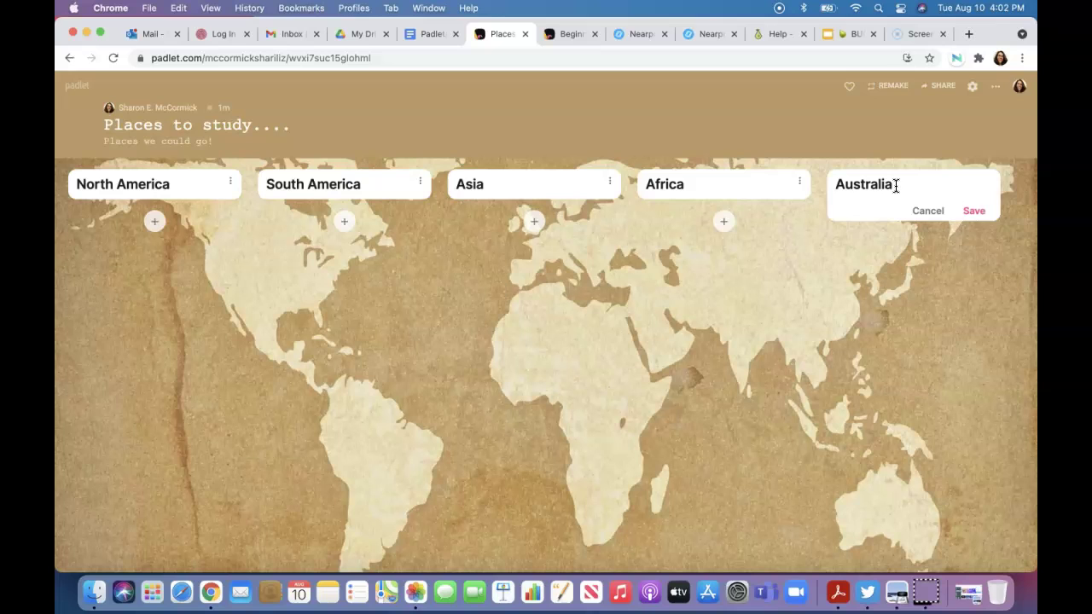
click(974, 211)
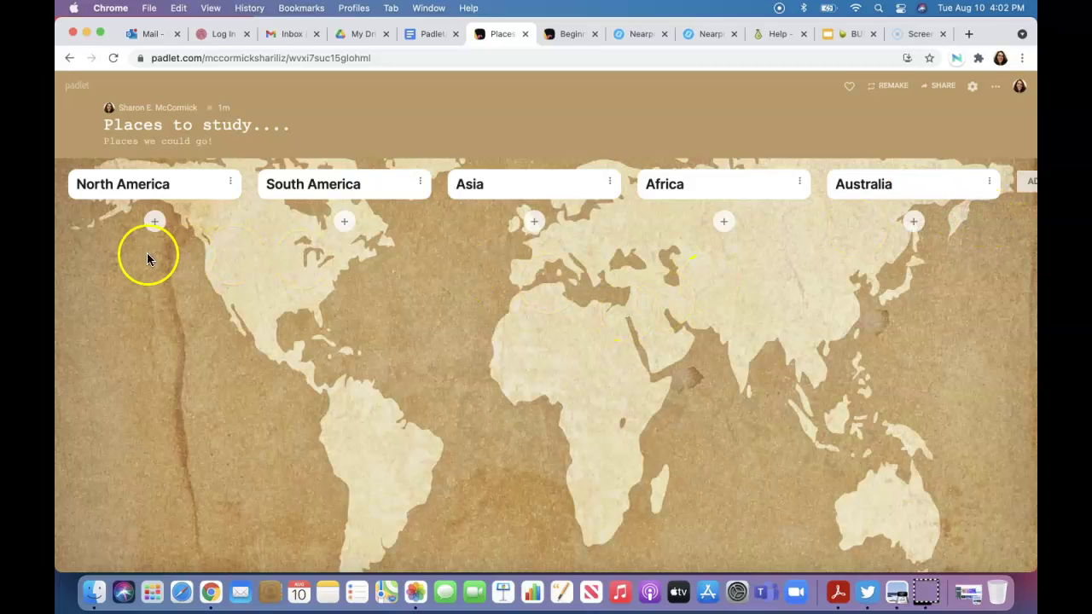
Step: Start a post in North America and attach a moose GIF found by searching 'North America'
click(154, 221)
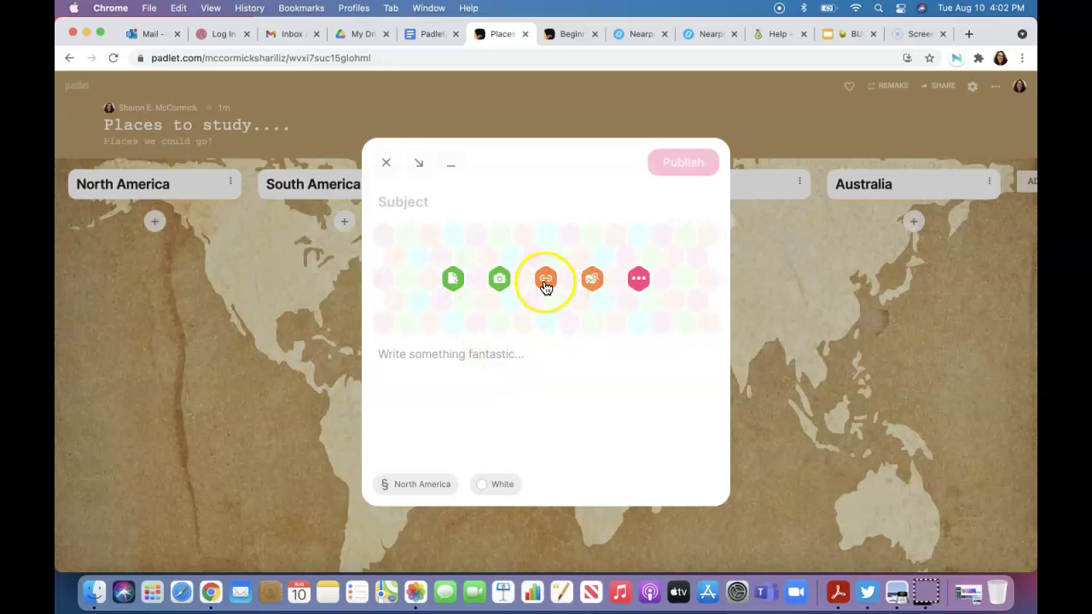
click(639, 281)
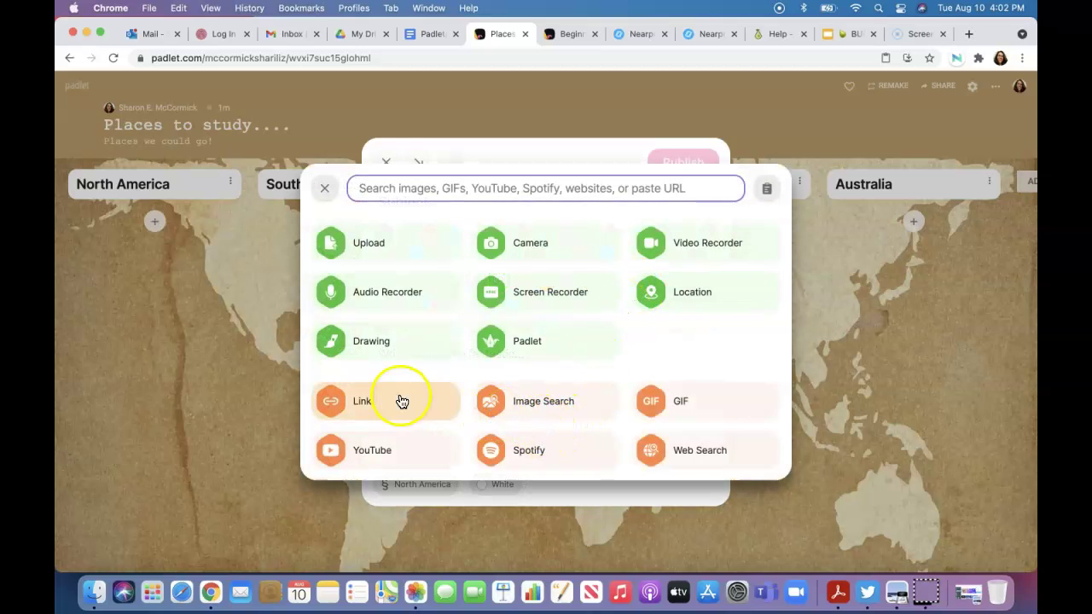
click(682, 404)
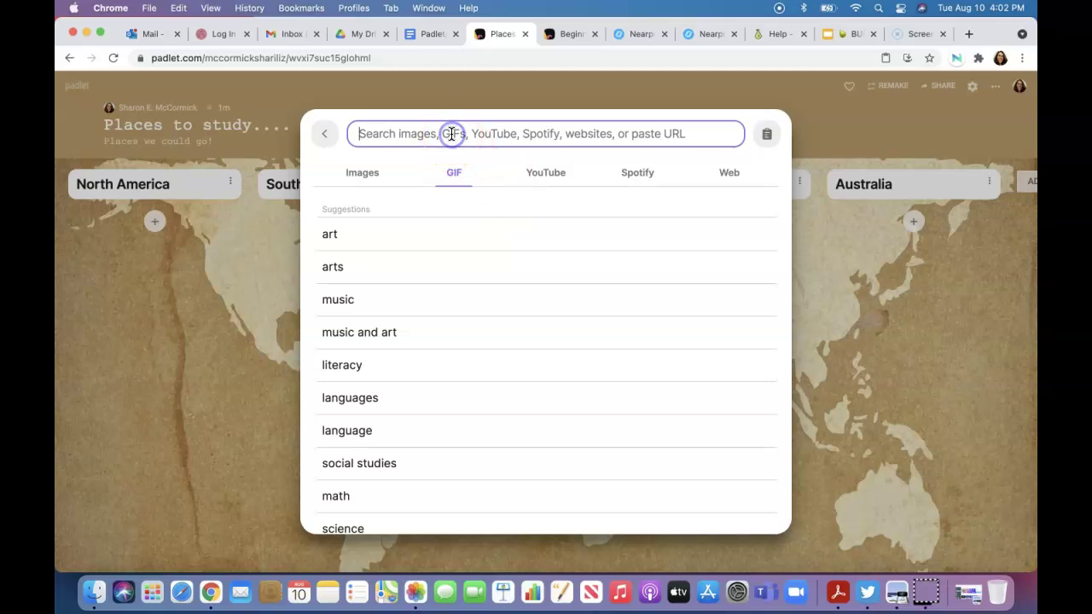
text(North America)
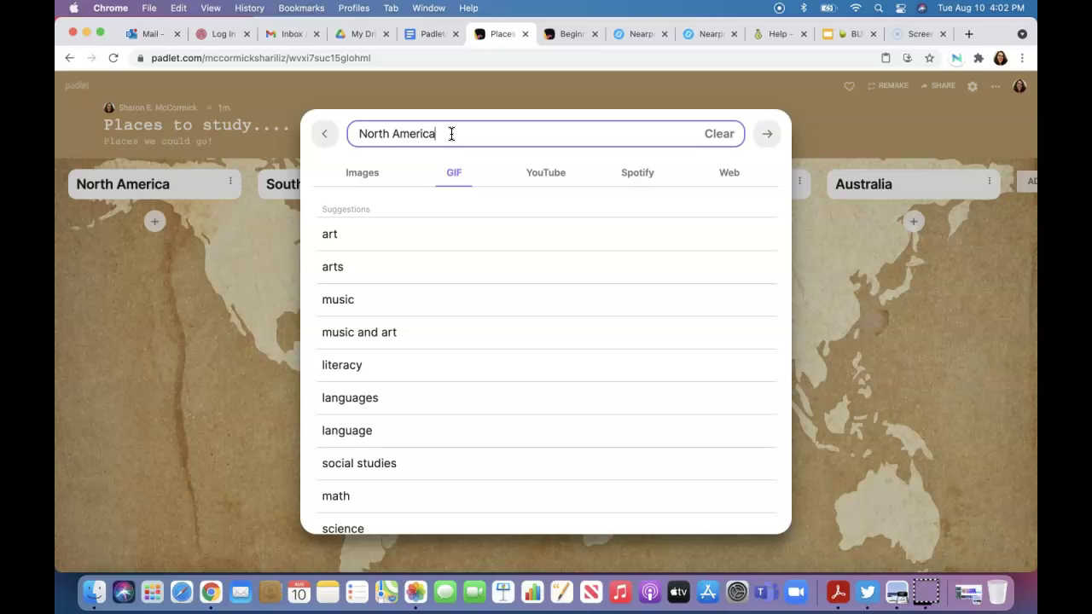
click(458, 177)
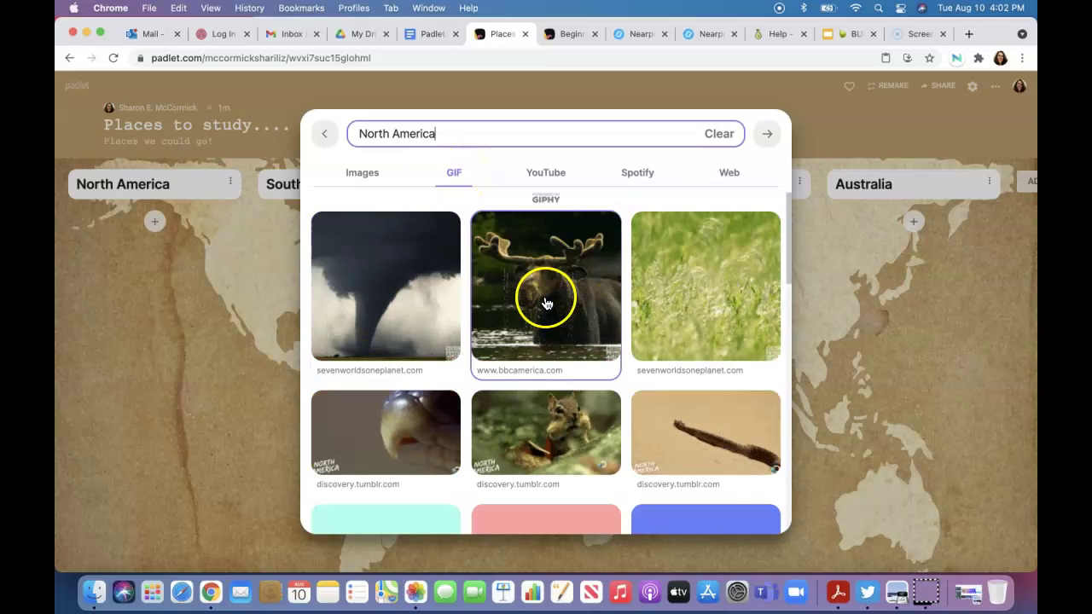
click(550, 324)
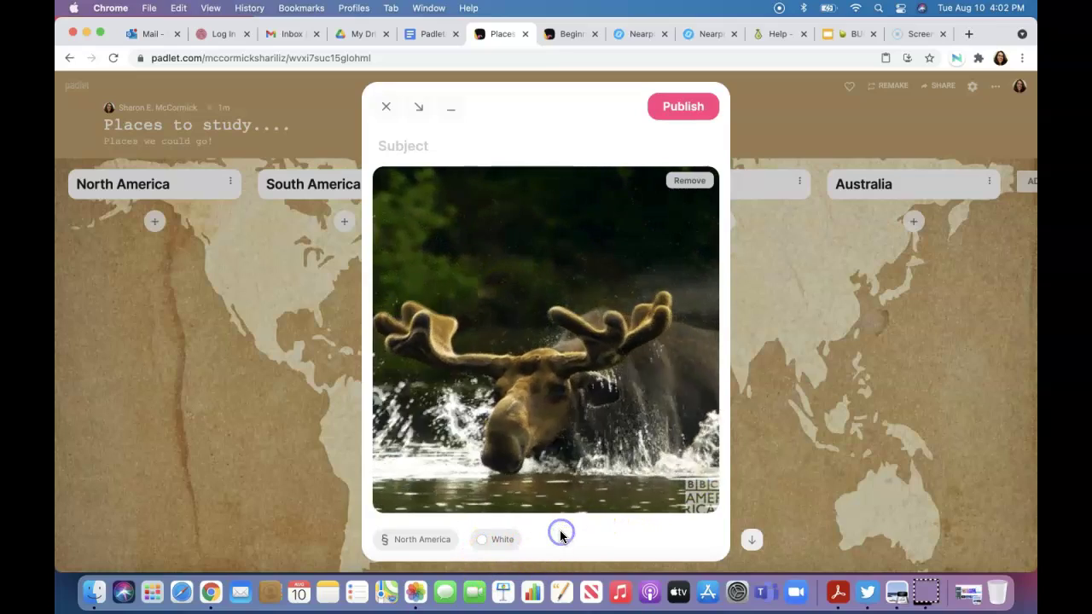
Step: Title the post 'Alaska and the North Arctic' and publish it
click(408, 142)
click(483, 183)
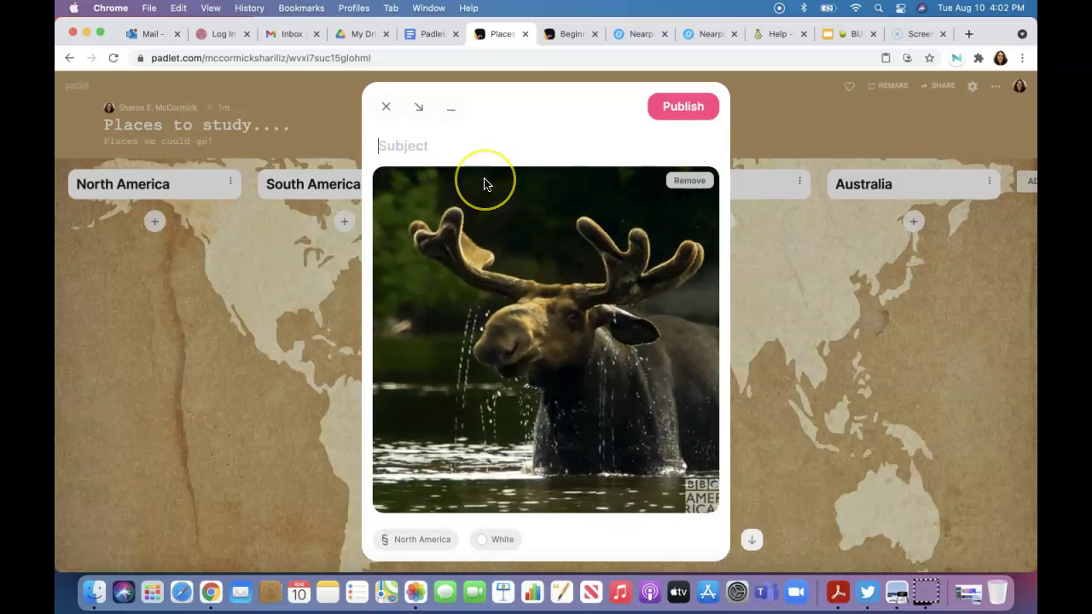
text(Alasak)
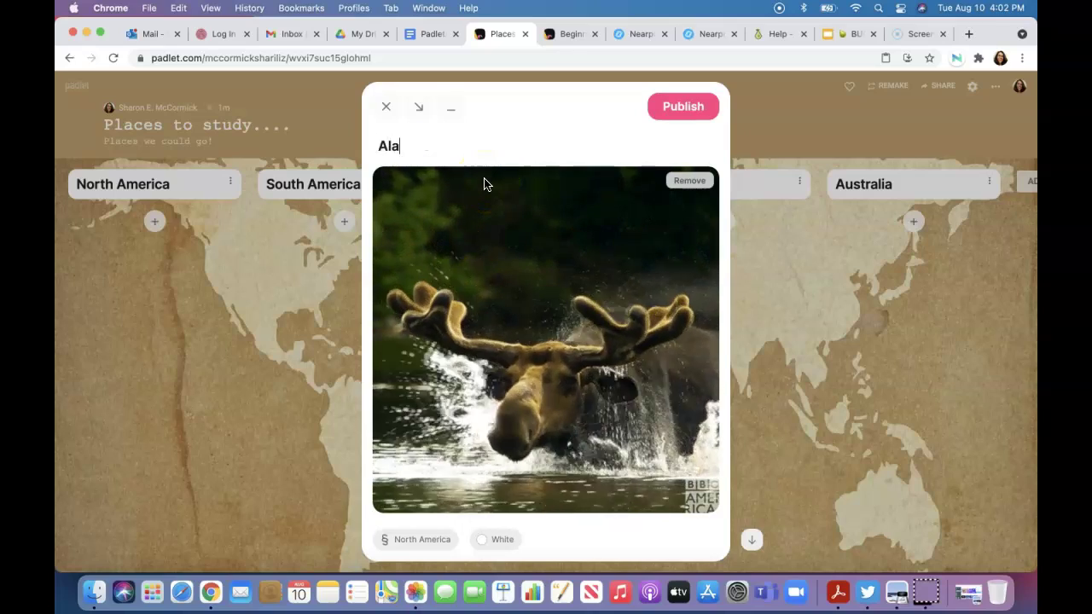
key(BackSpace)
key(BackSpace)
key(BackSpace)
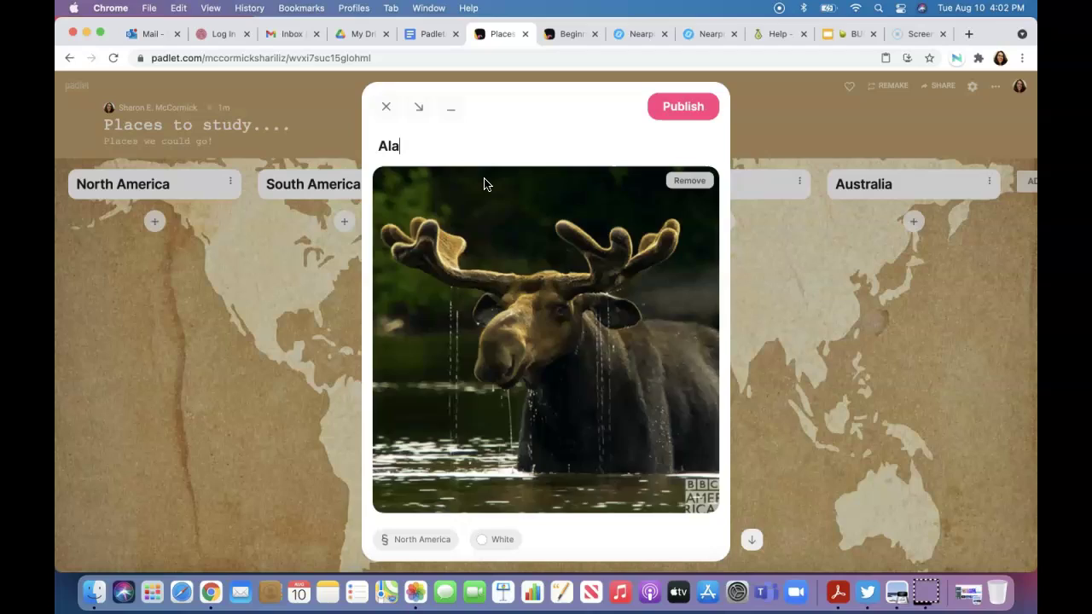
text(ska)
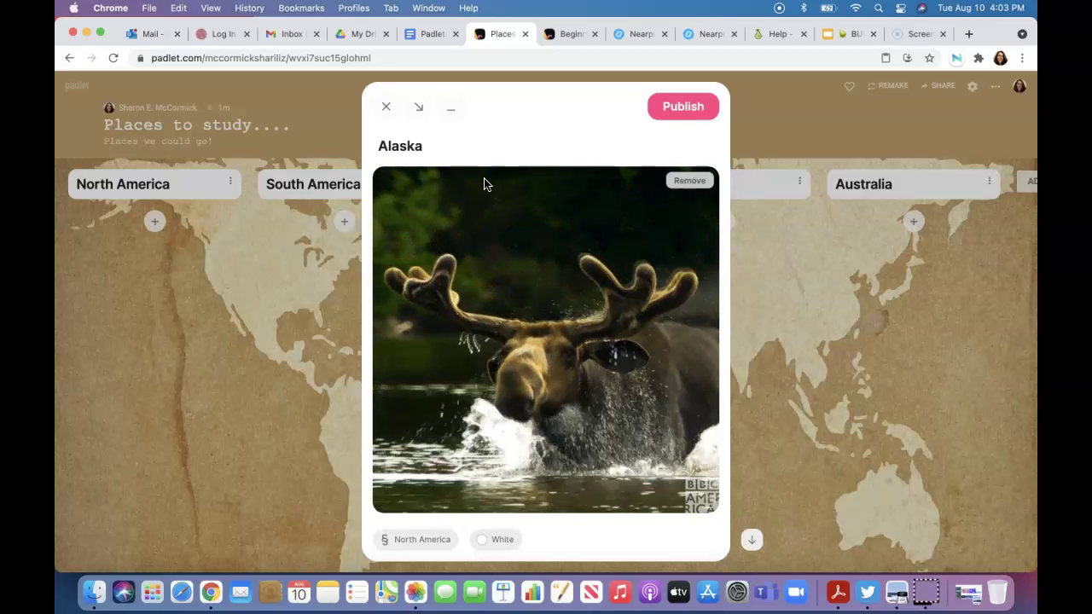
text( and the North)
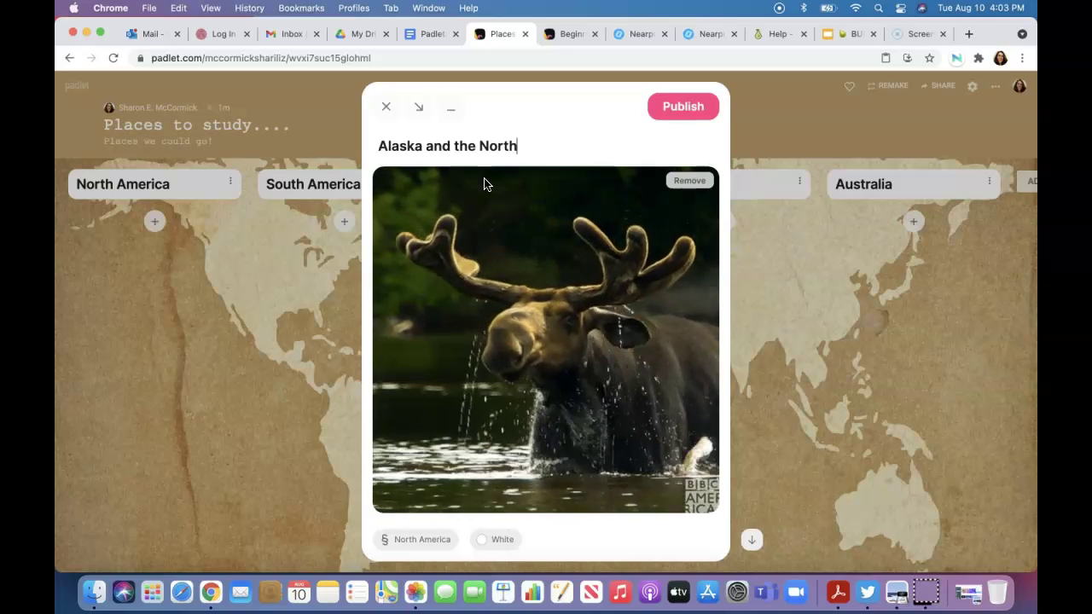
key(BackSpace)
text(h Ar)
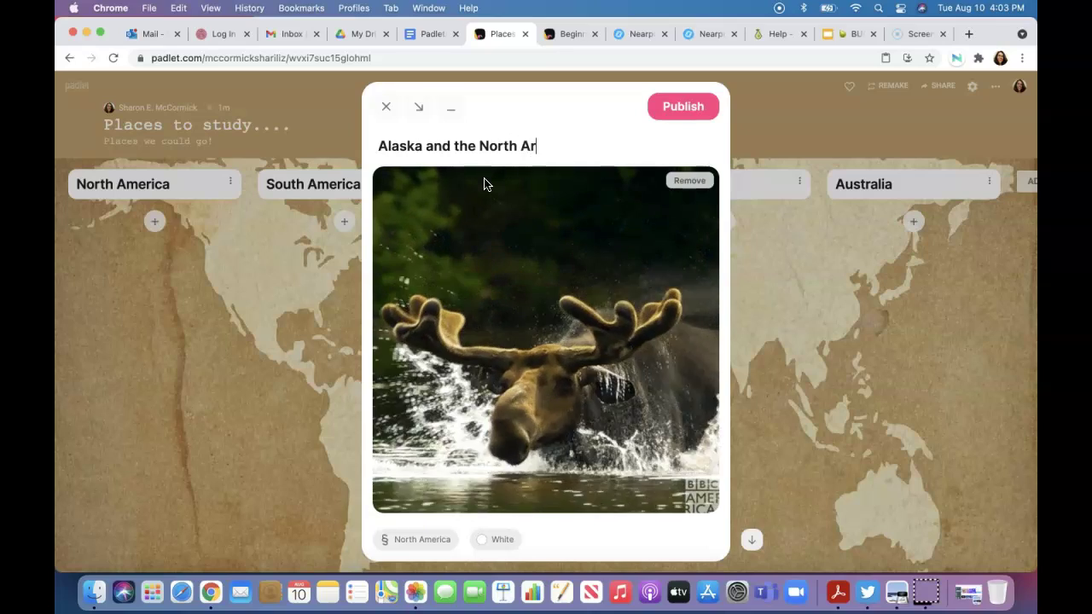
text(ctic)
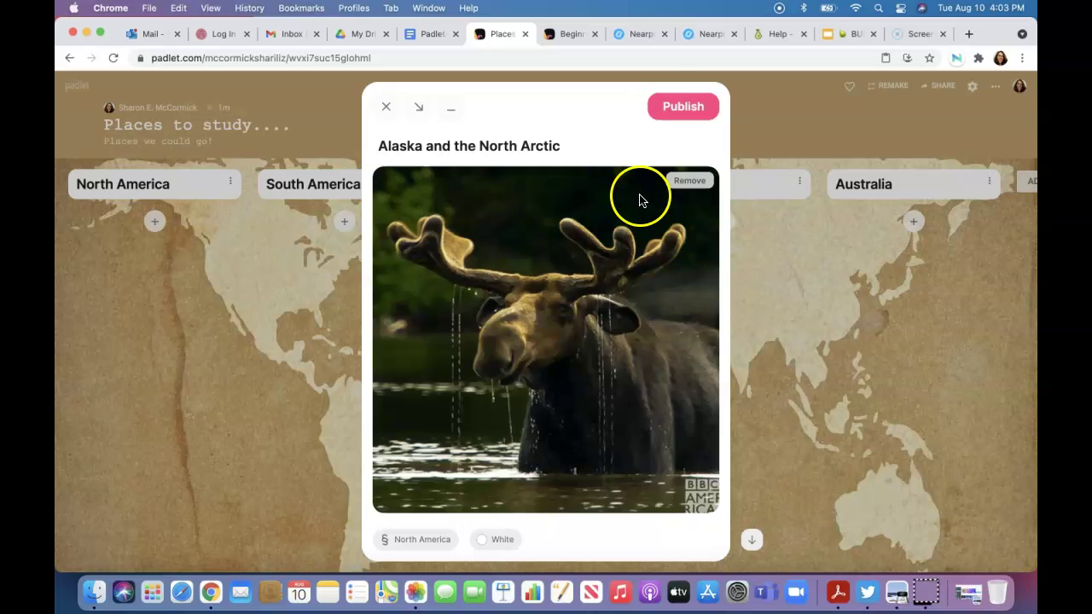
click(680, 111)
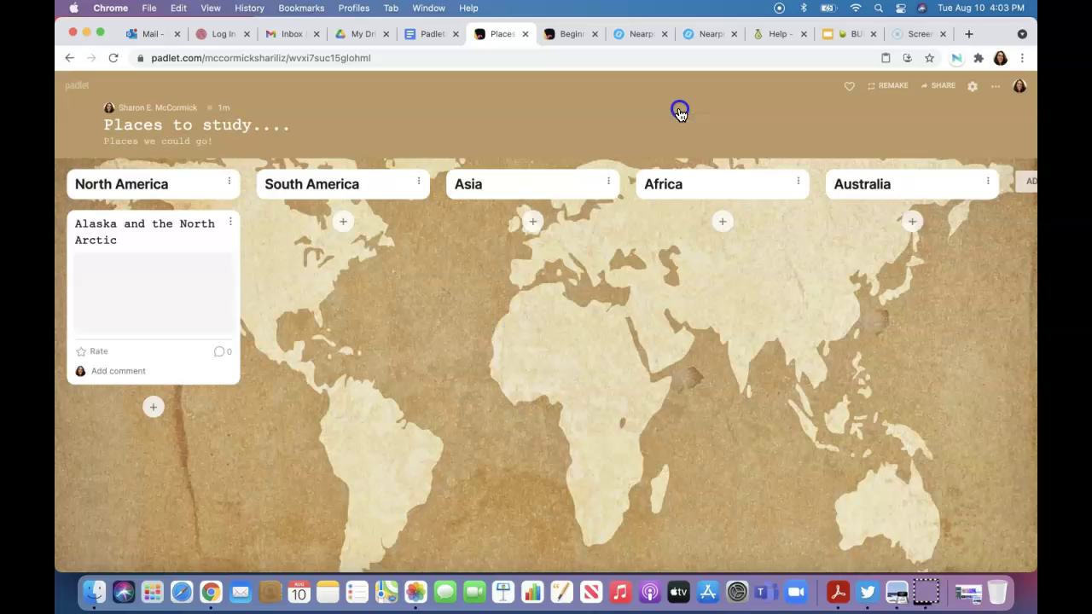
Step: Use the Australia section's Rename option to retitle it Antarctica and save
click(975, 181)
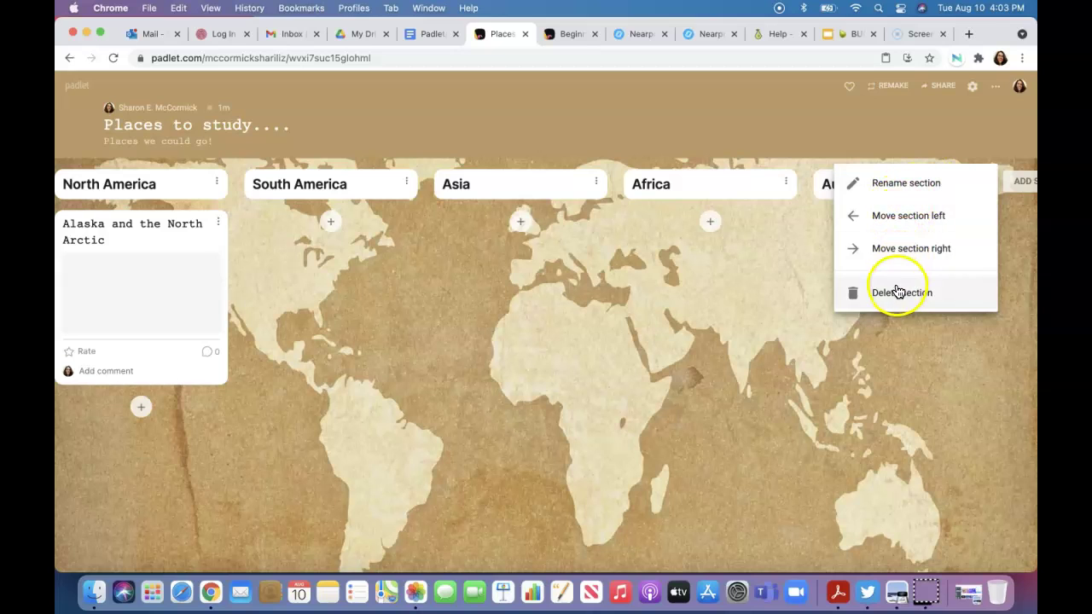
click(872, 182)
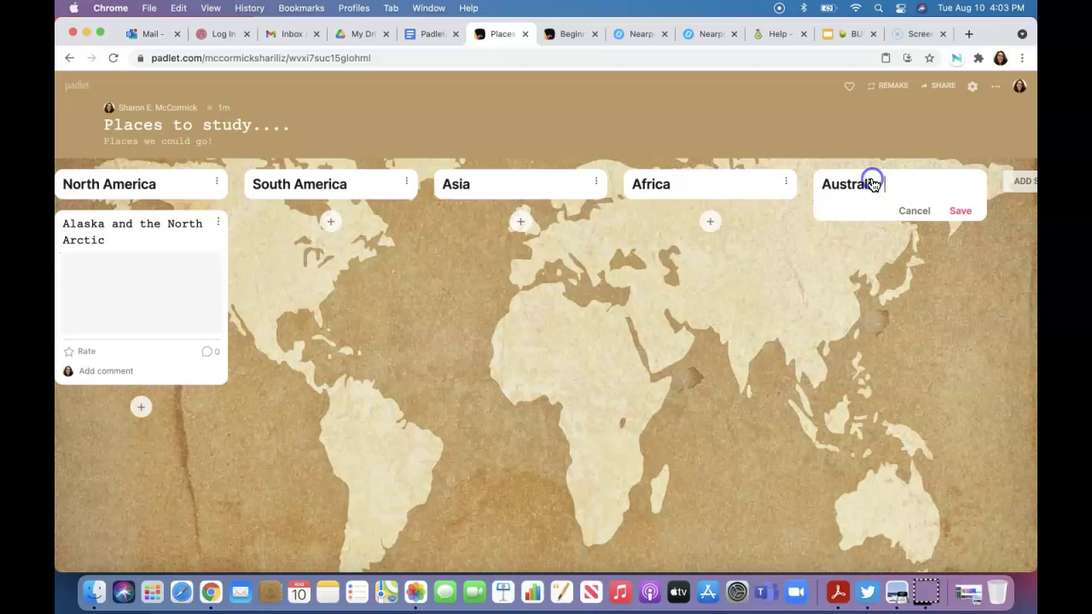
drag(887, 181, 841, 184)
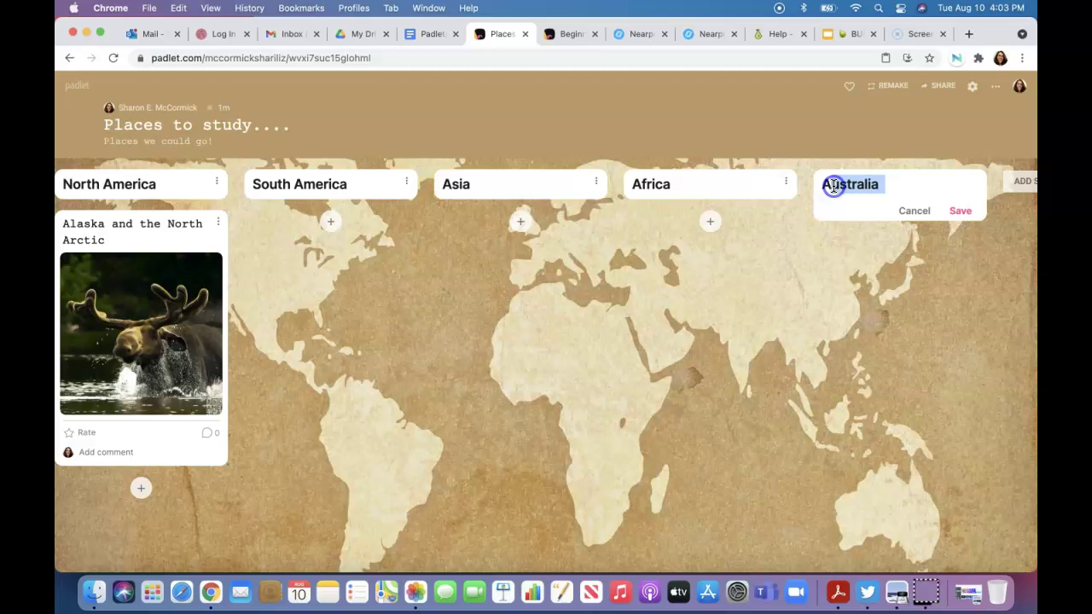
text(ntarctica)
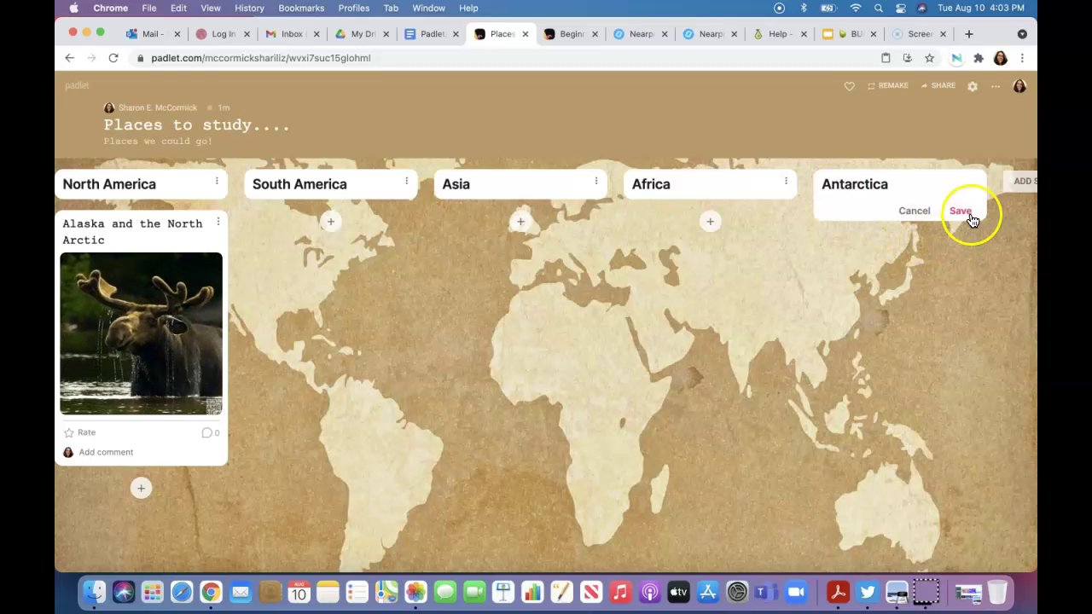
click(961, 213)
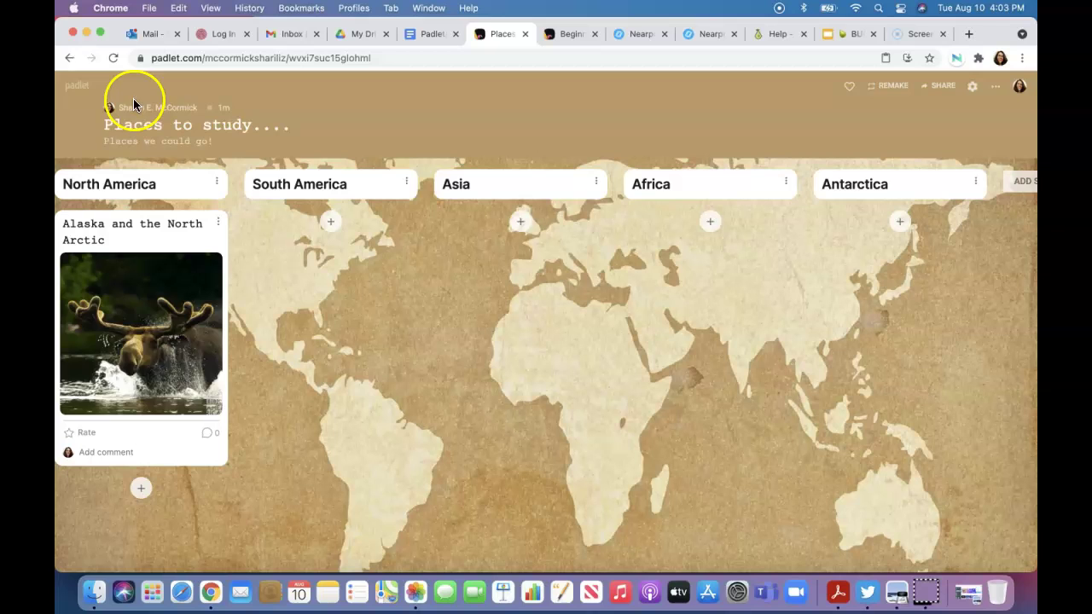
Step: Go back, close the Make a padlet tab, and return to the padlet dashboard via the logo
click(70, 58)
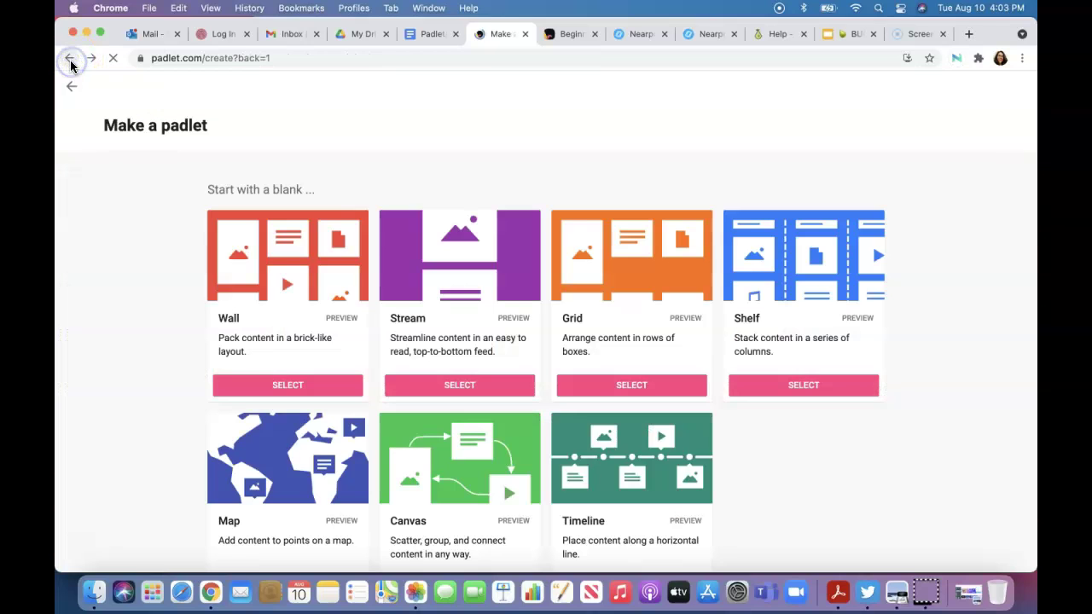
click(525, 36)
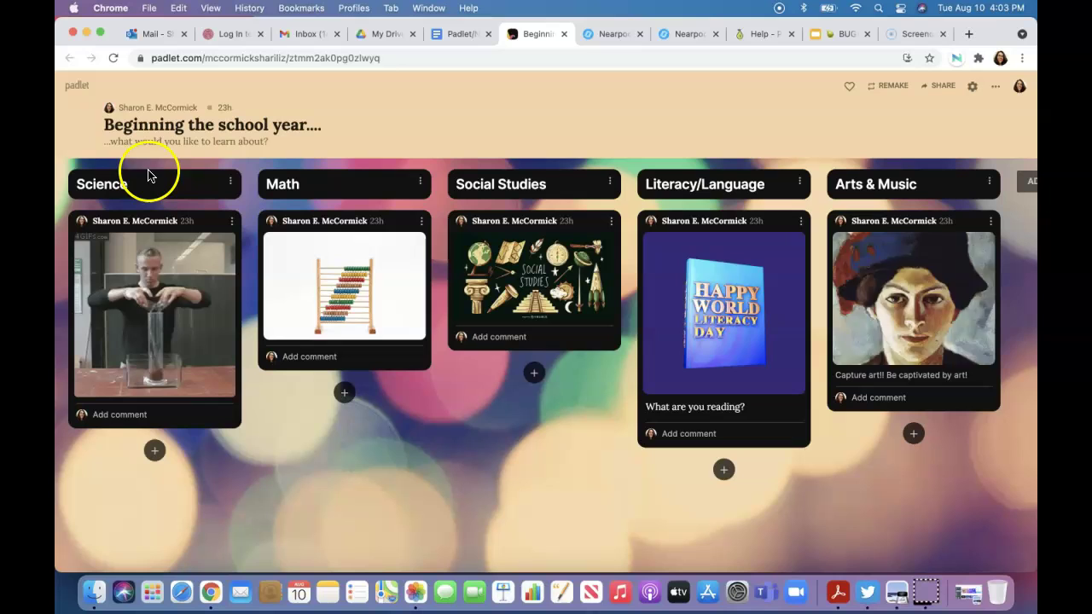
click(77, 86)
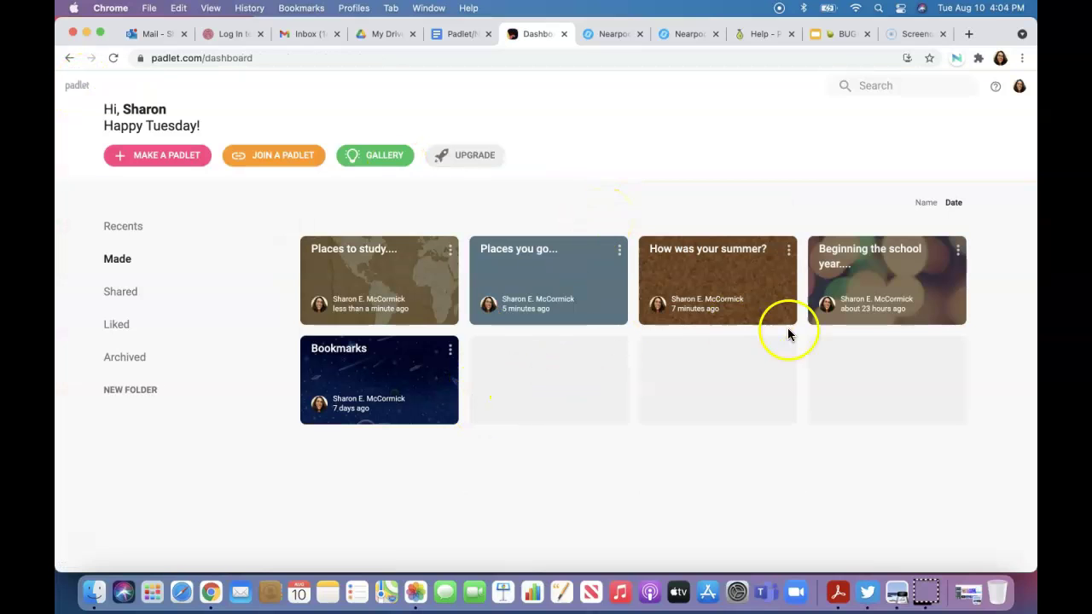
click(1016, 89)
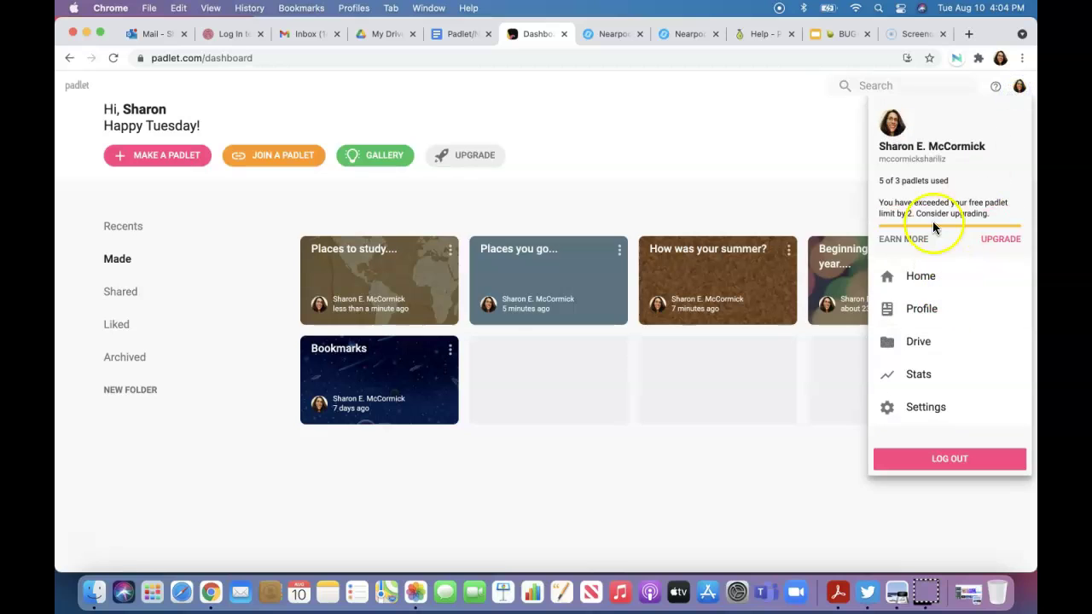
click(675, 170)
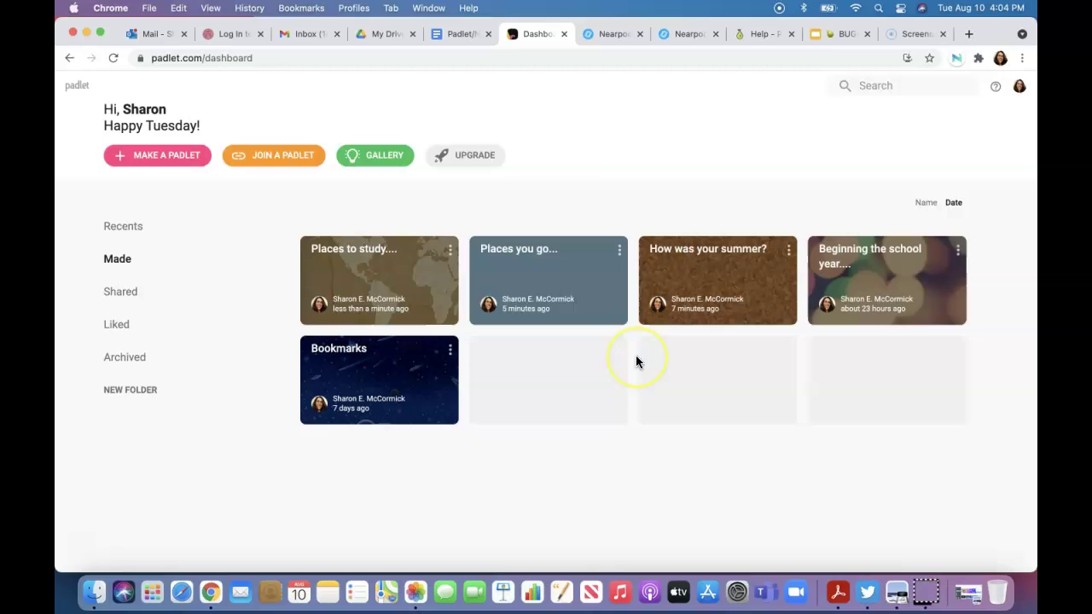
click(463, 154)
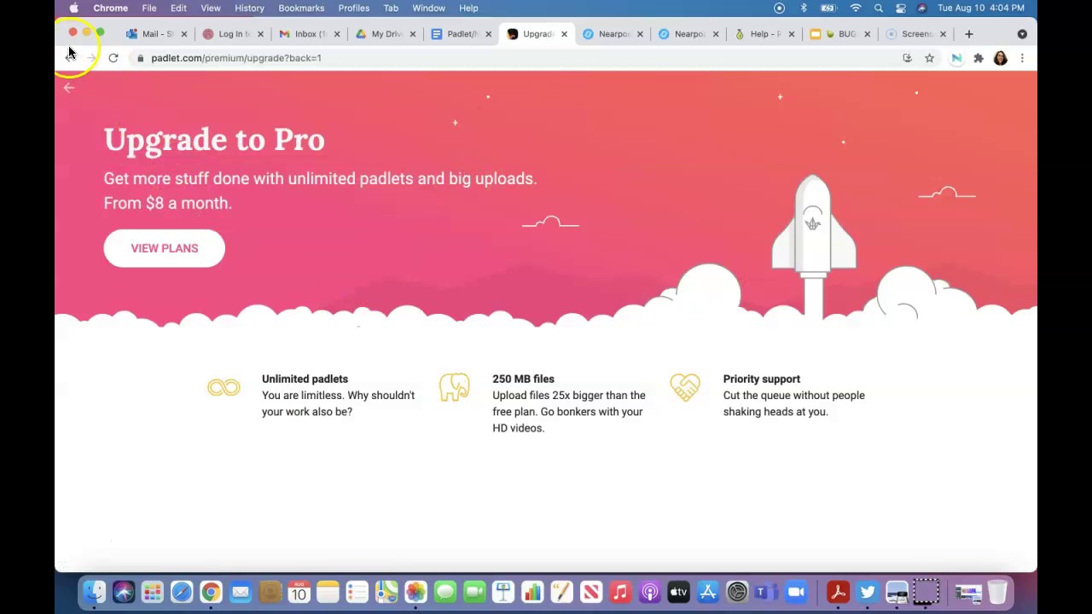
click(73, 95)
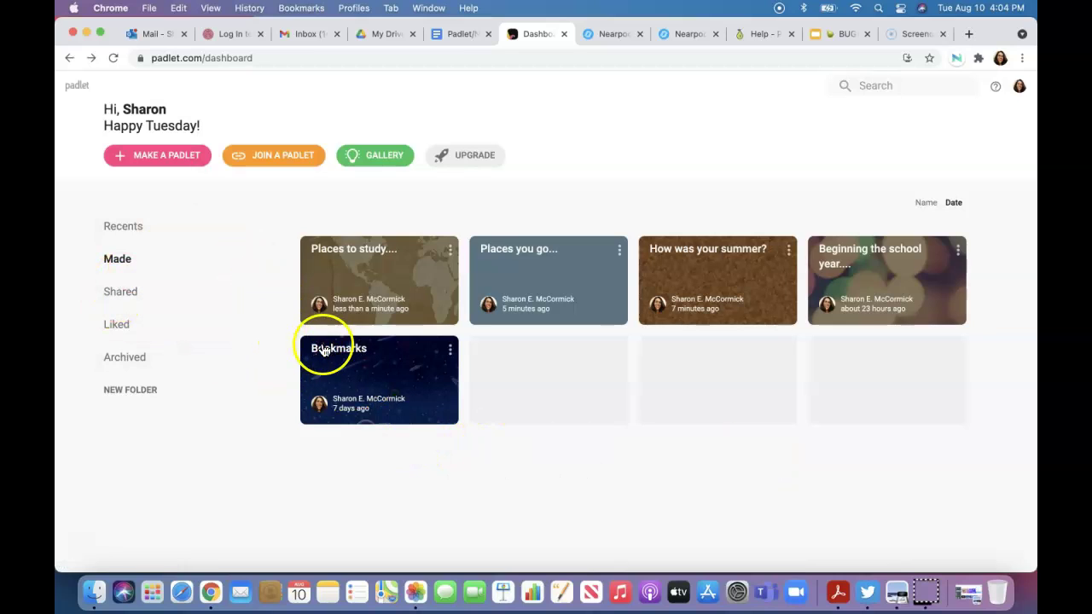
Step: Browse the example gallery, preview and close the Compliment Board, then go back to the dashboard
click(378, 159)
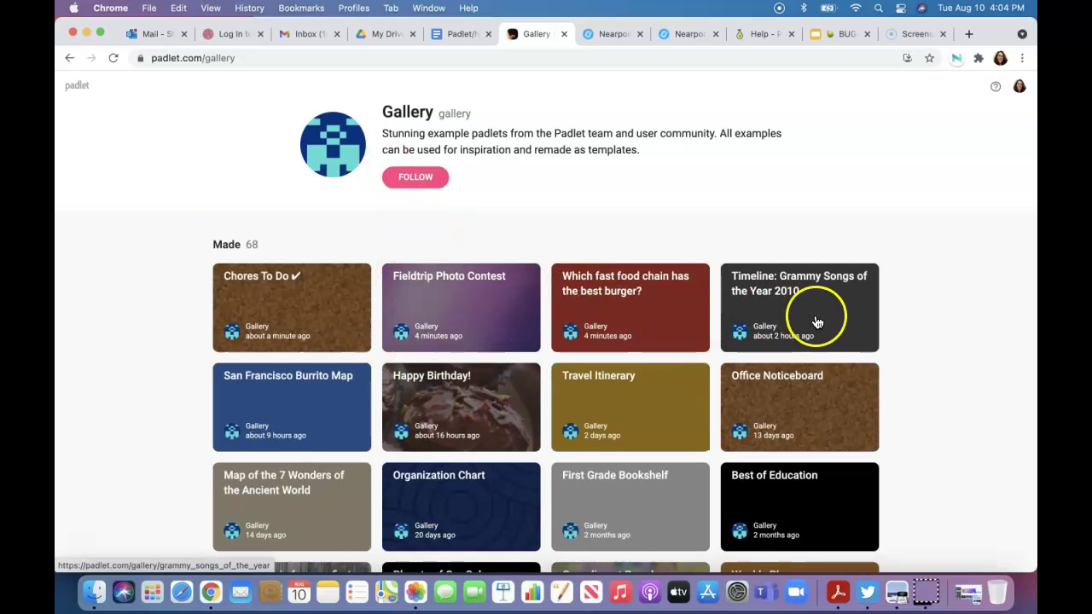
scroll(885, 330, down, 5)
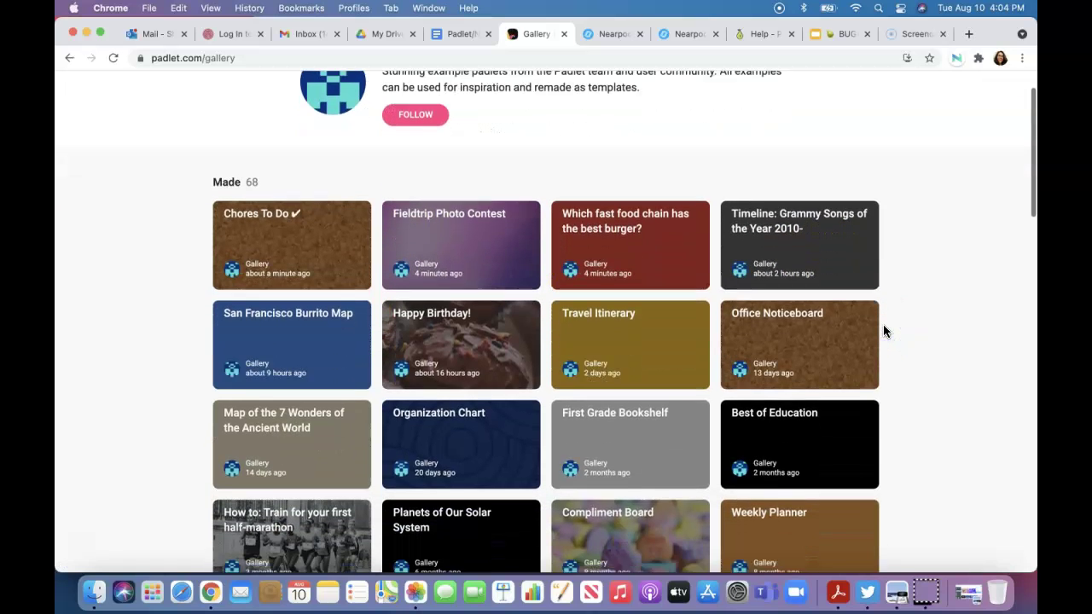
scroll(882, 331, down, 3)
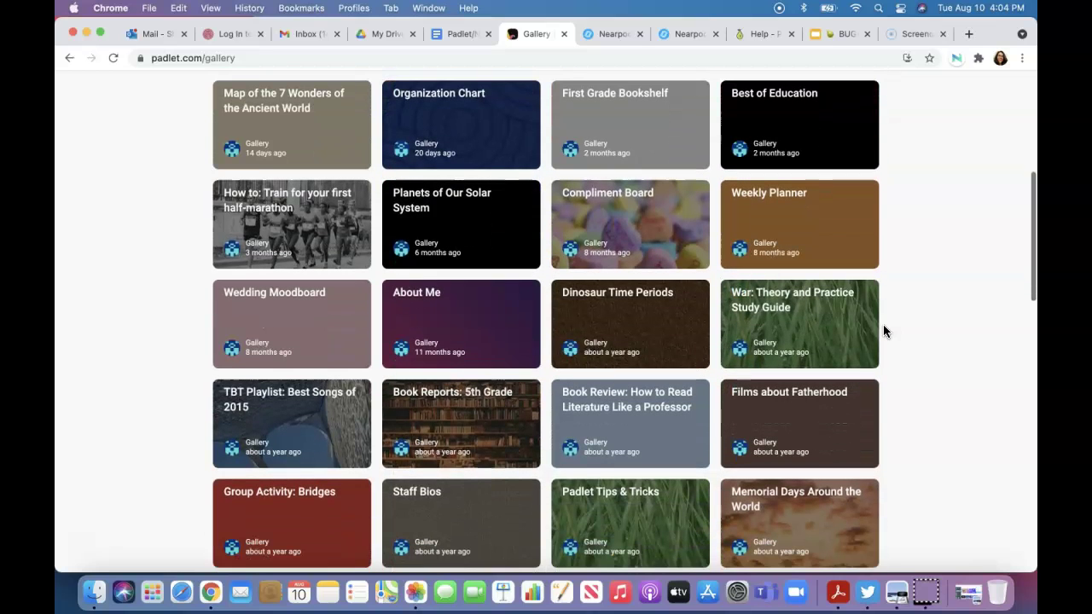
click(628, 195)
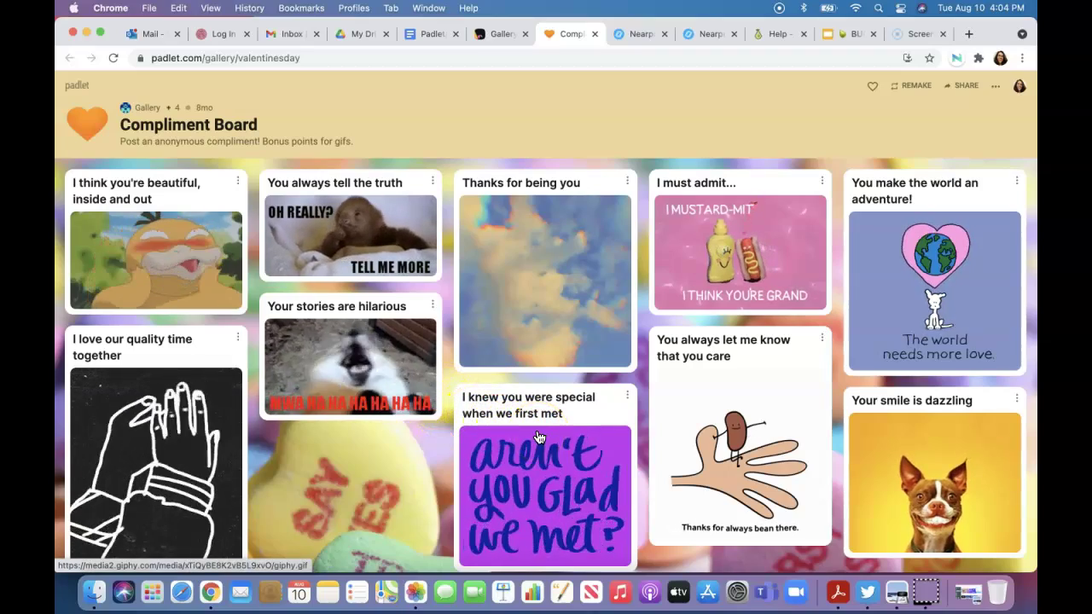
click(595, 40)
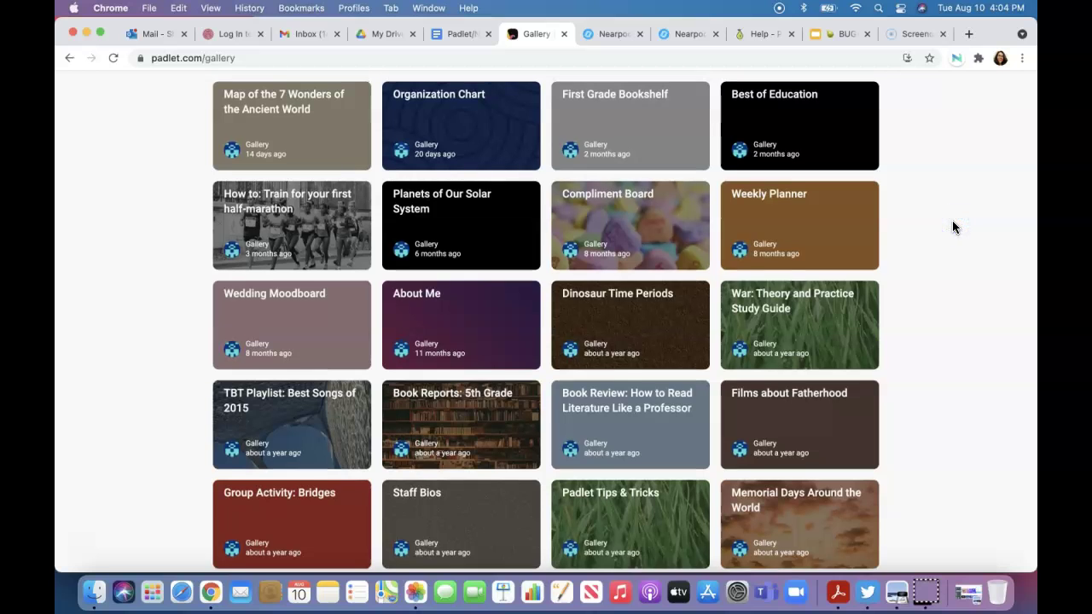
scroll(952, 226, up, 8)
scroll(952, 226, up, 2)
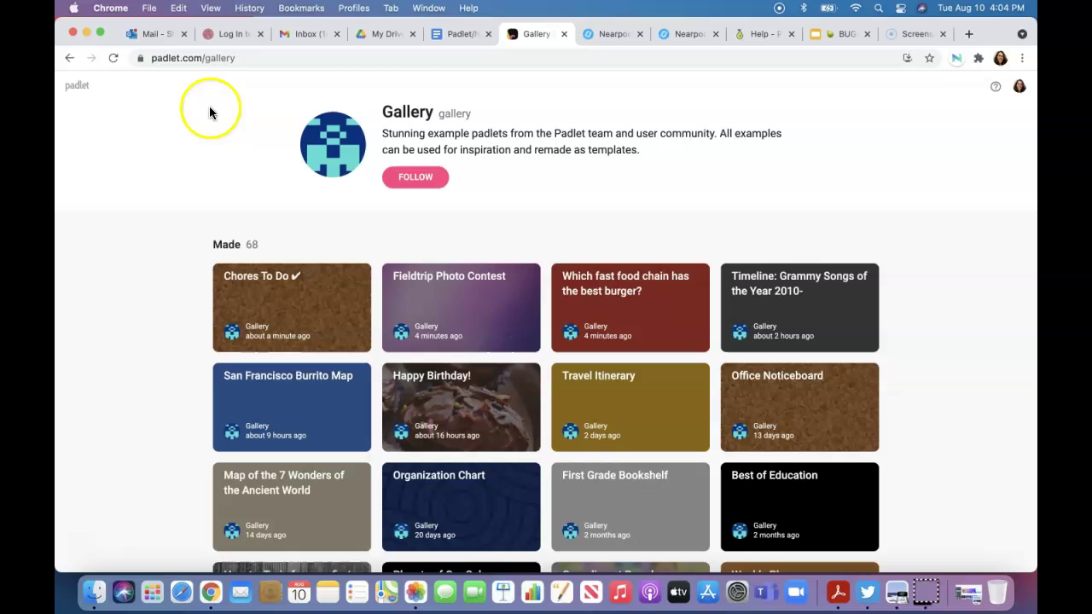
click(67, 60)
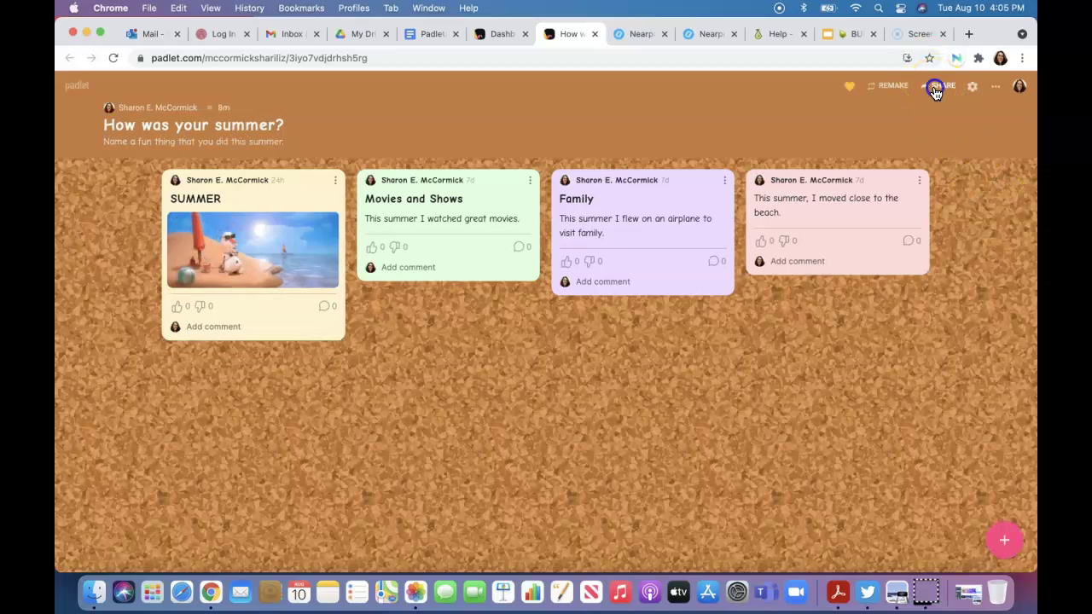
click(938, 87)
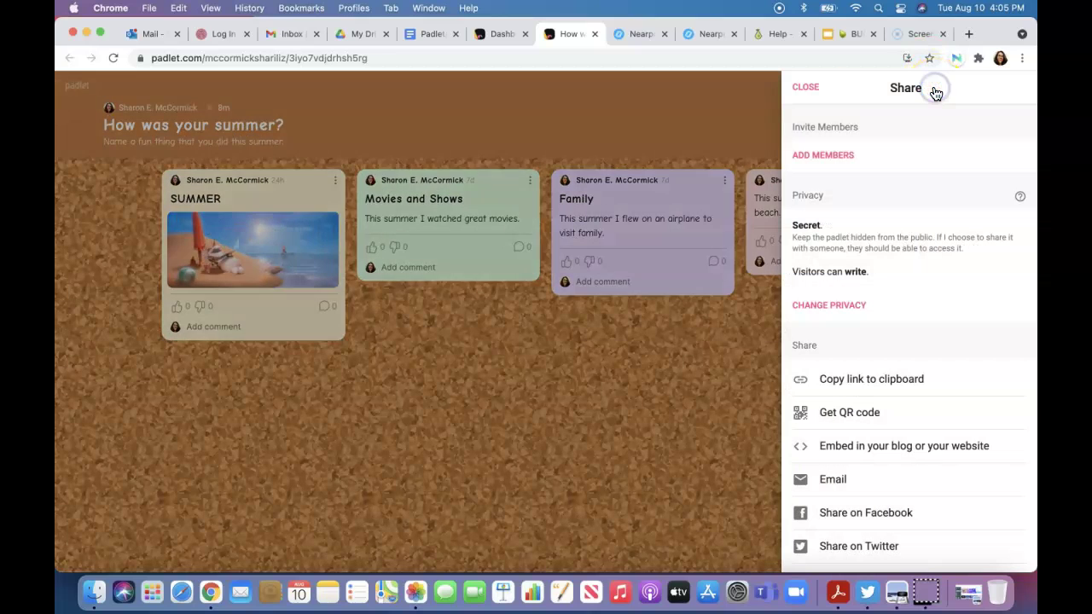
click(805, 85)
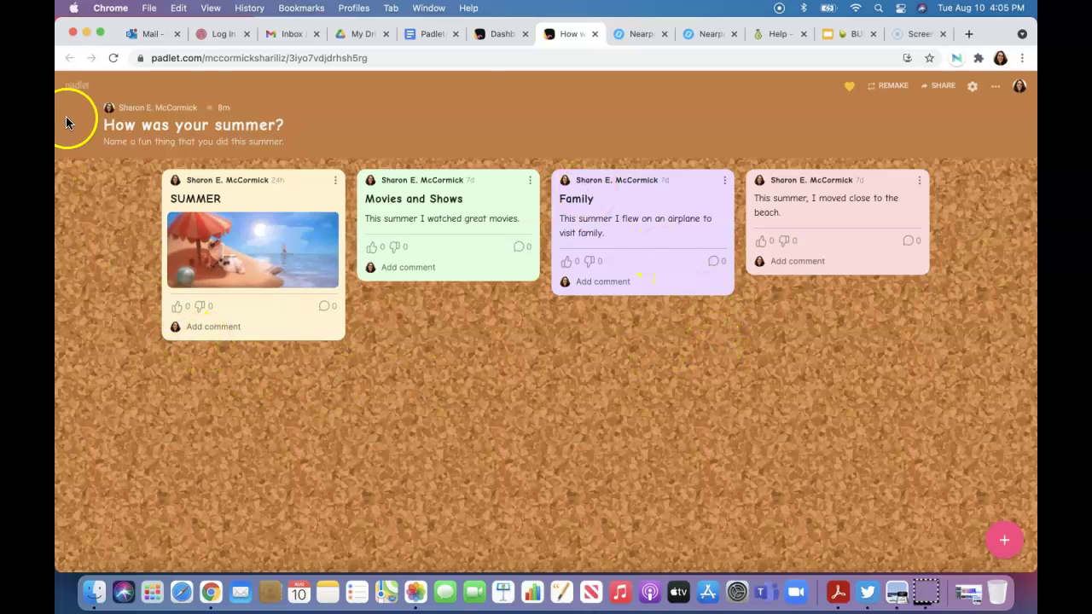
Step: Close the How was your summer? browser tab to return to the dashboard
click(595, 34)
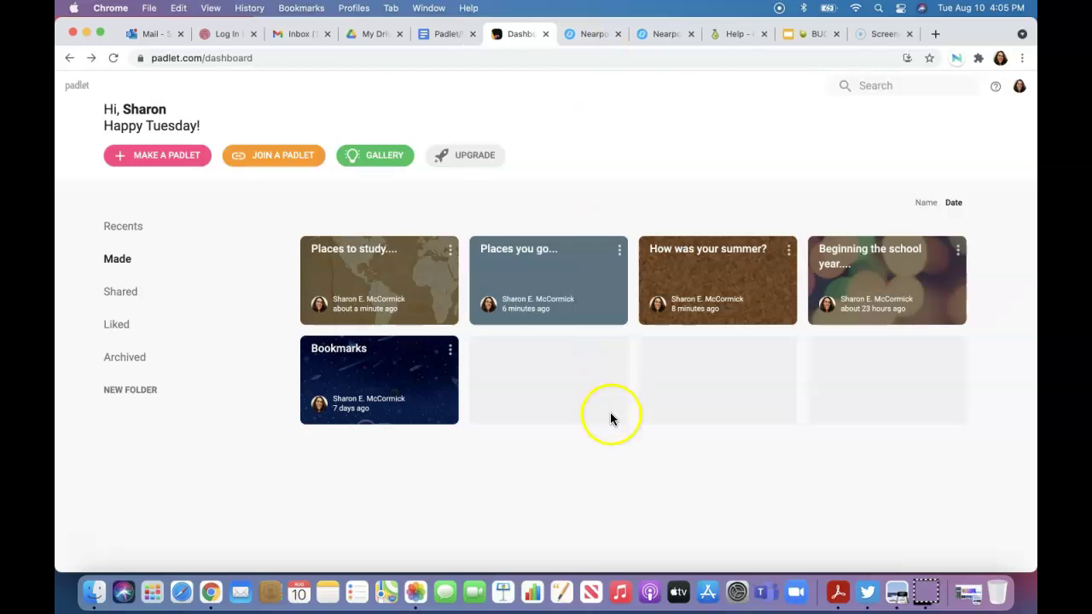